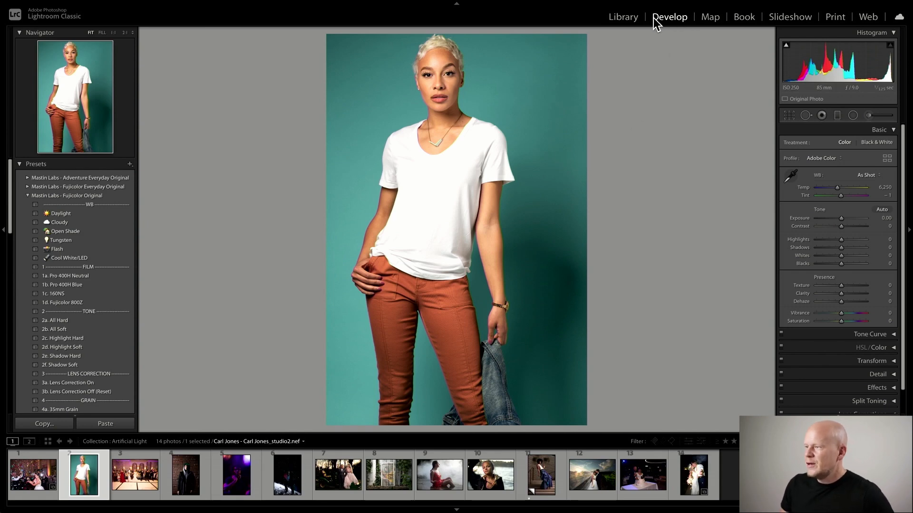
Look over the collection's photos in the Library and return to developing the studio portrait.
click(622, 16)
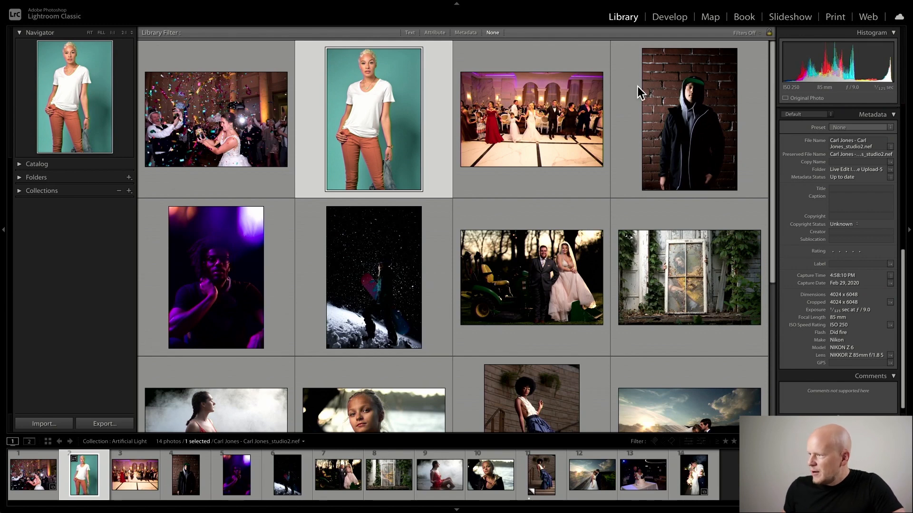
click(672, 17)
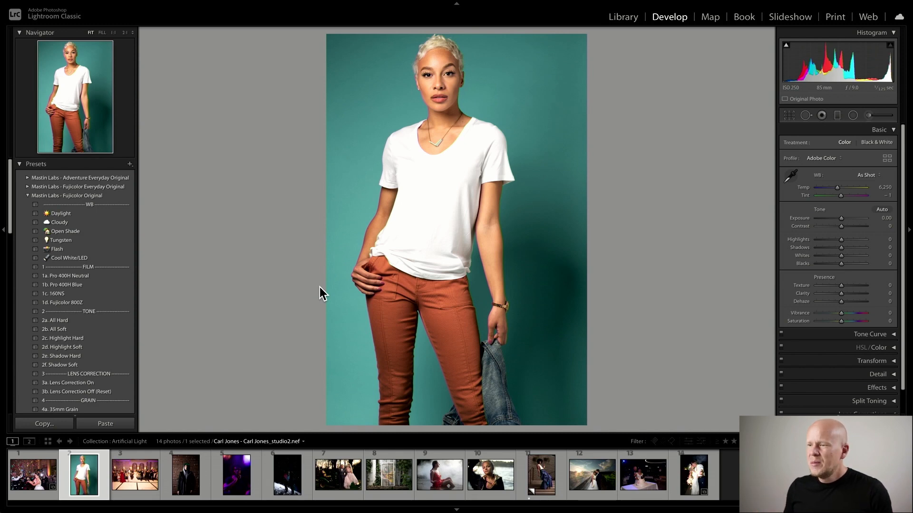
Look through the Adventure Everyday Original presets and collapse all open Mastin Labs preset groups.
click(29, 177)
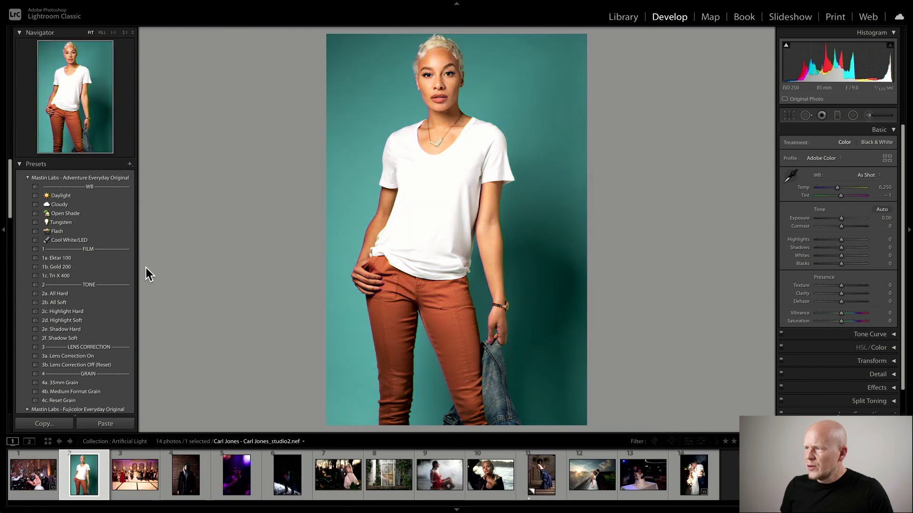
click(27, 176)
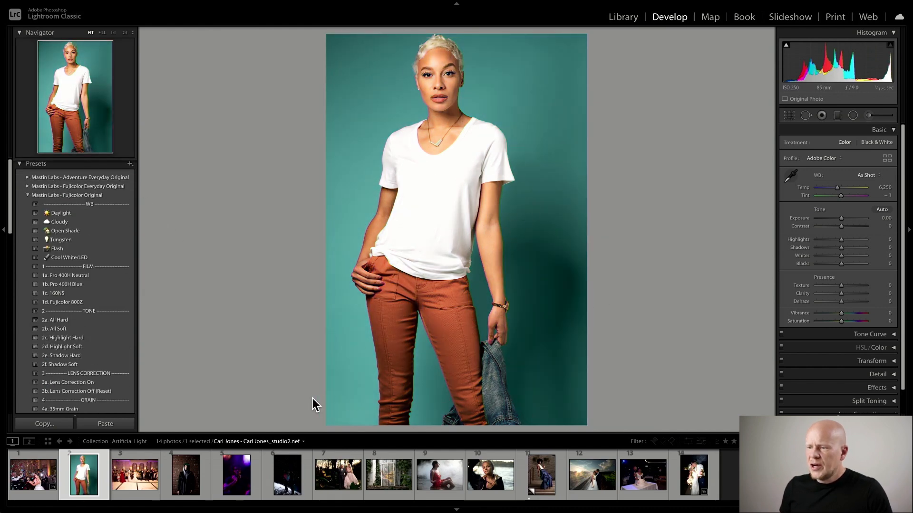
click(27, 195)
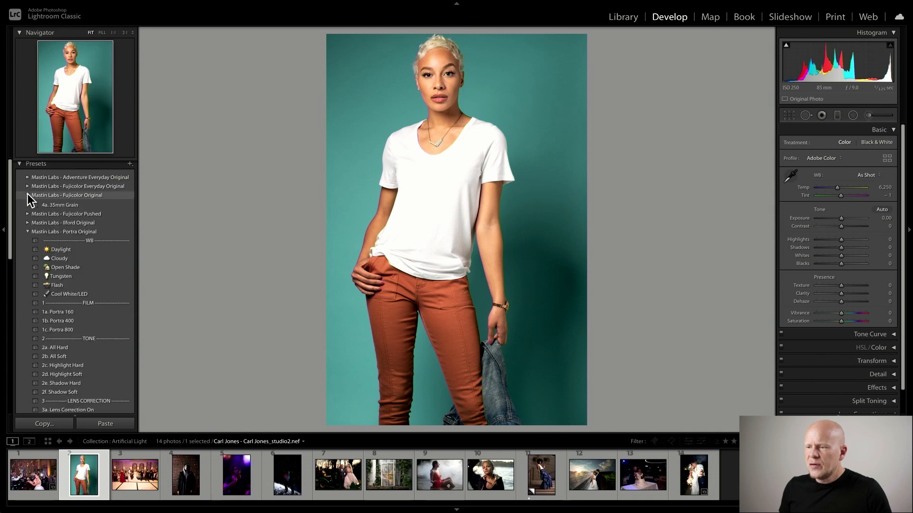
click(27, 222)
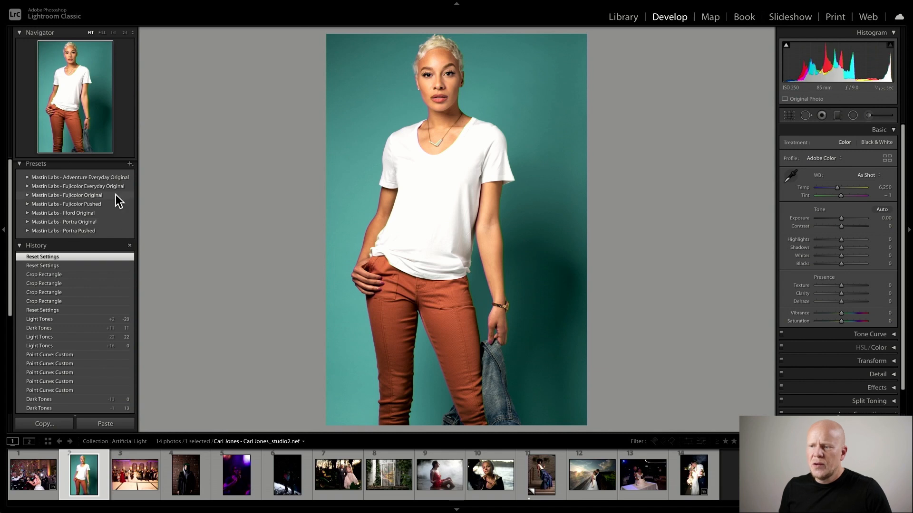
scroll(64, 196, down, 1)
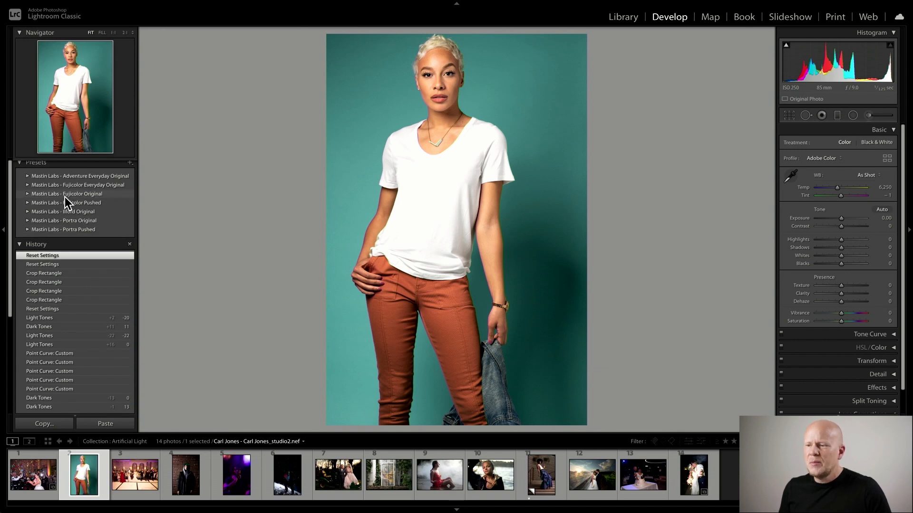
Apply the Fujicolor Original presets Pro 400H Neutral and All Soft to the portrait of the woman in the white T-shirt.
click(27, 193)
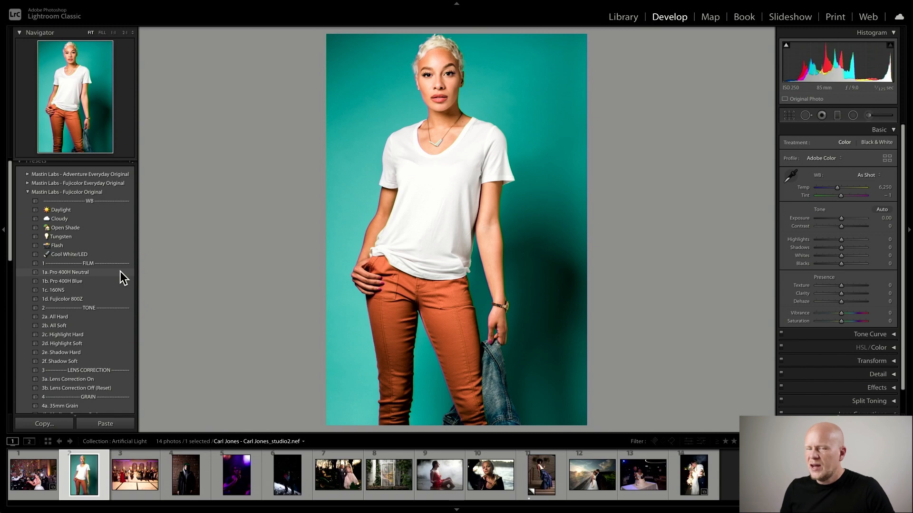
click(120, 272)
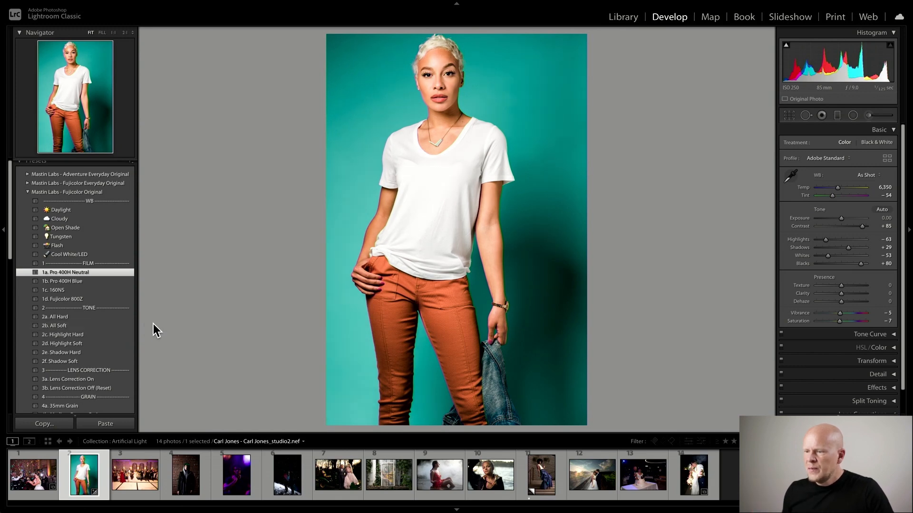
click(127, 323)
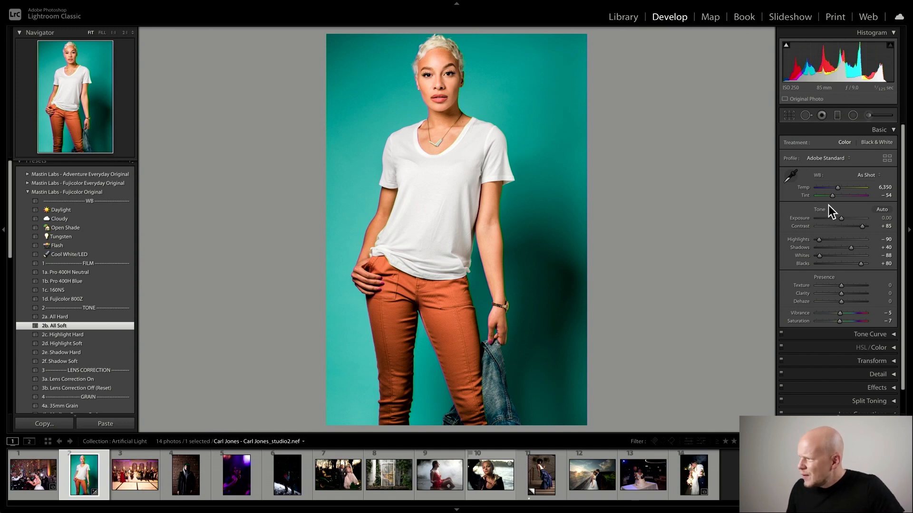
Set the portrait's temperature to 6,389 and its exposure to −0.15, comparing before and after side by side.
drag(837, 188, 837, 188)
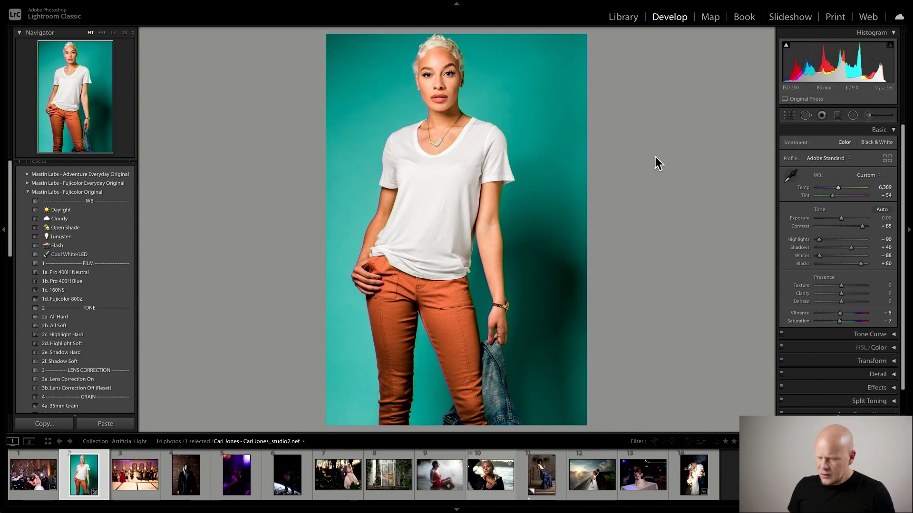
key(y)
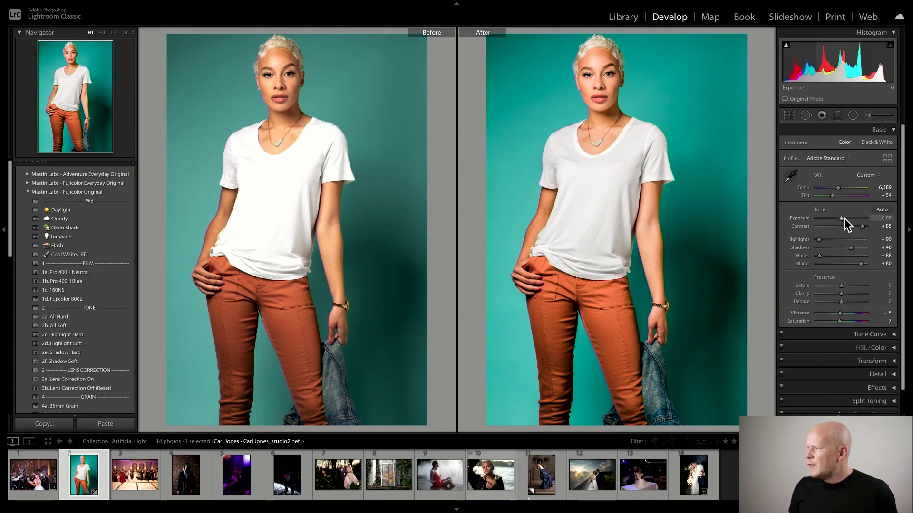
drag(842, 218, 841, 219)
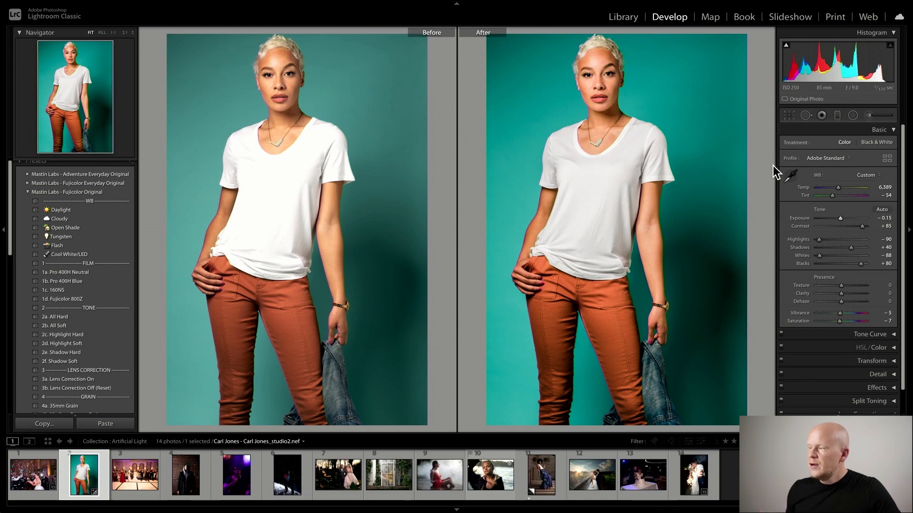
Open the photo of the hooded man against the brick wall for developing in single view and inspect his face up close.
click(620, 20)
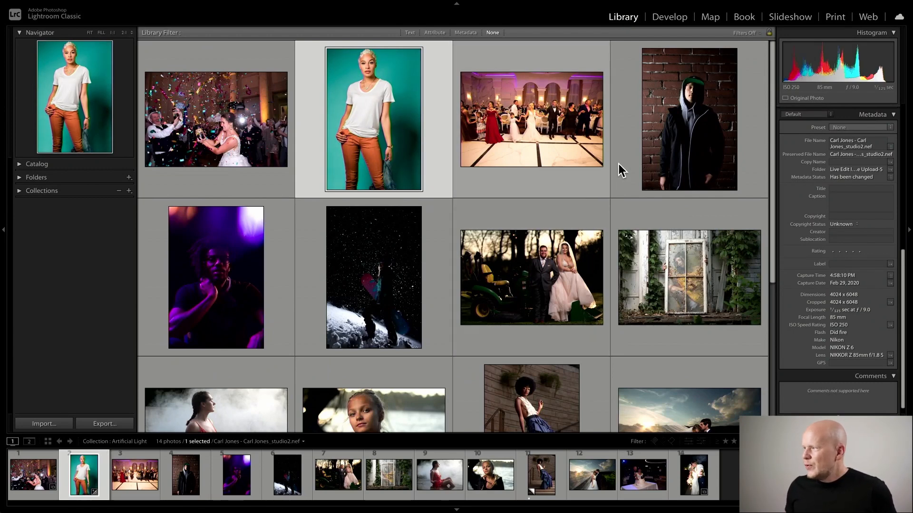
click(679, 136)
click(669, 17)
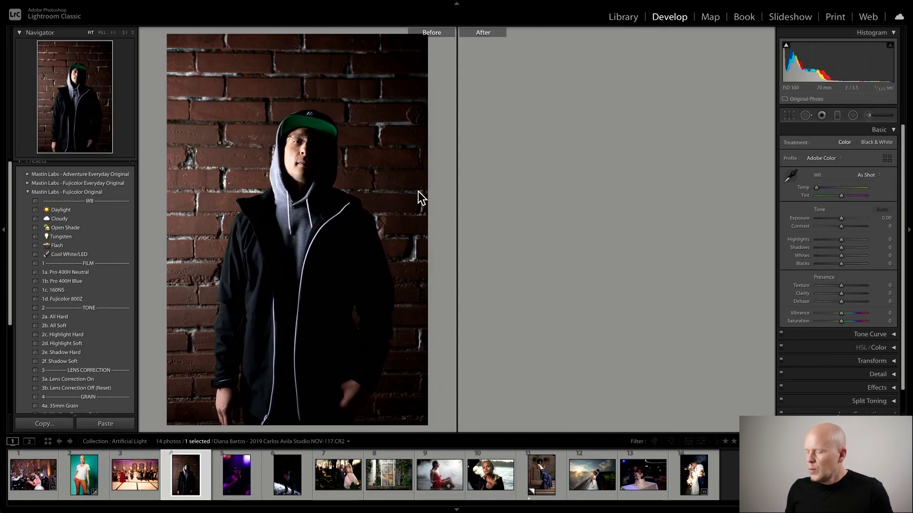
key(y)
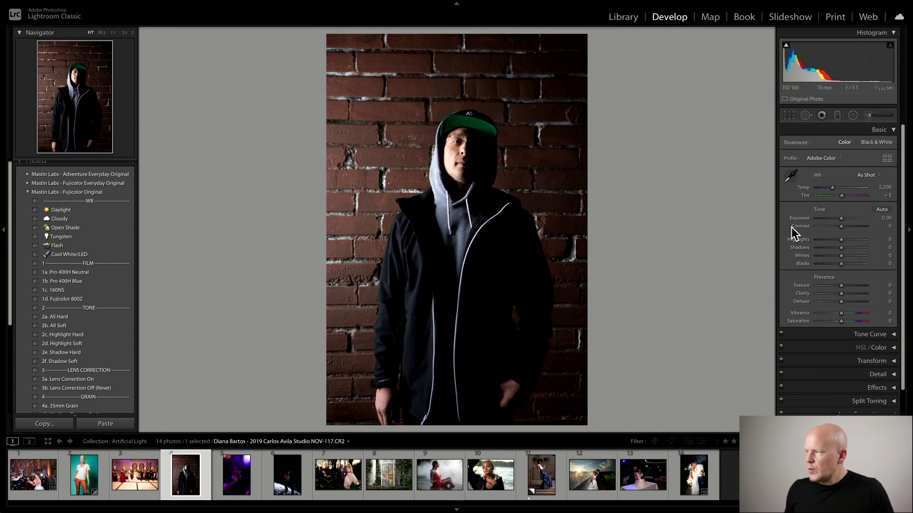
click(488, 155)
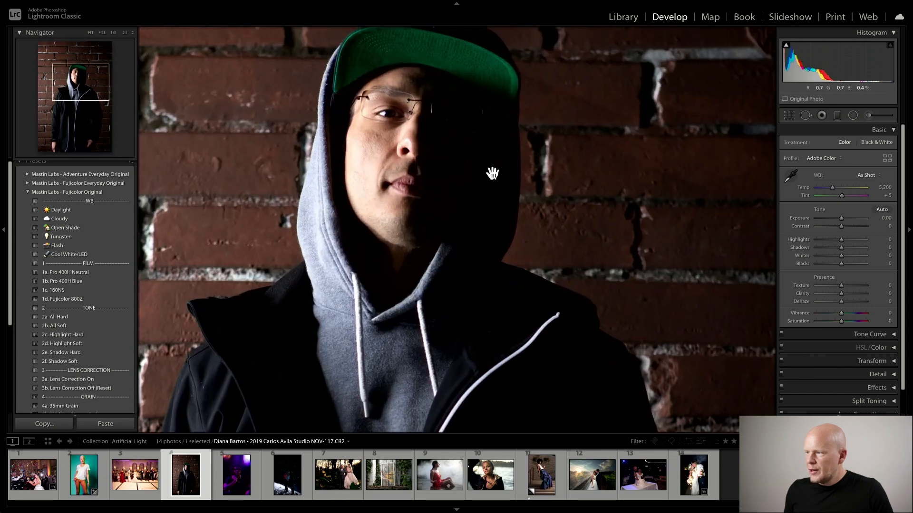
click(472, 232)
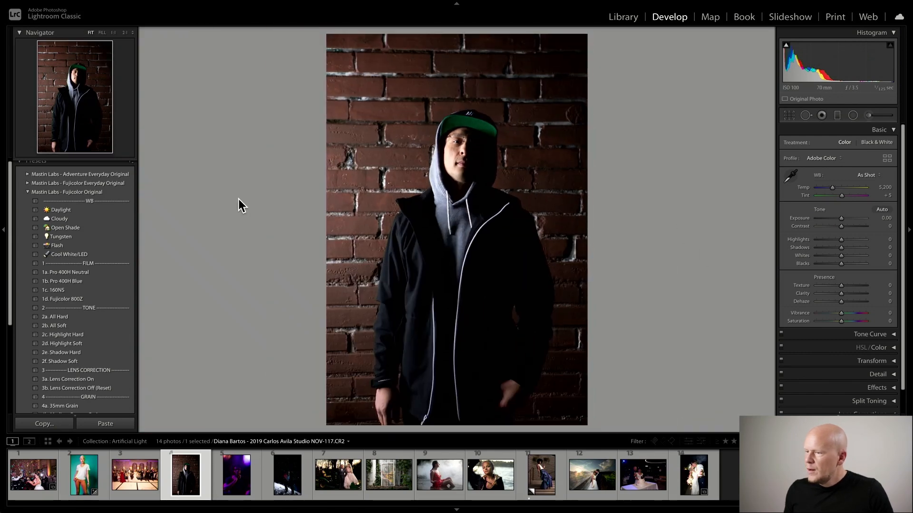
Apply the Portra 800 film preset from the Portra Original group to the hooded man's photo.
click(28, 192)
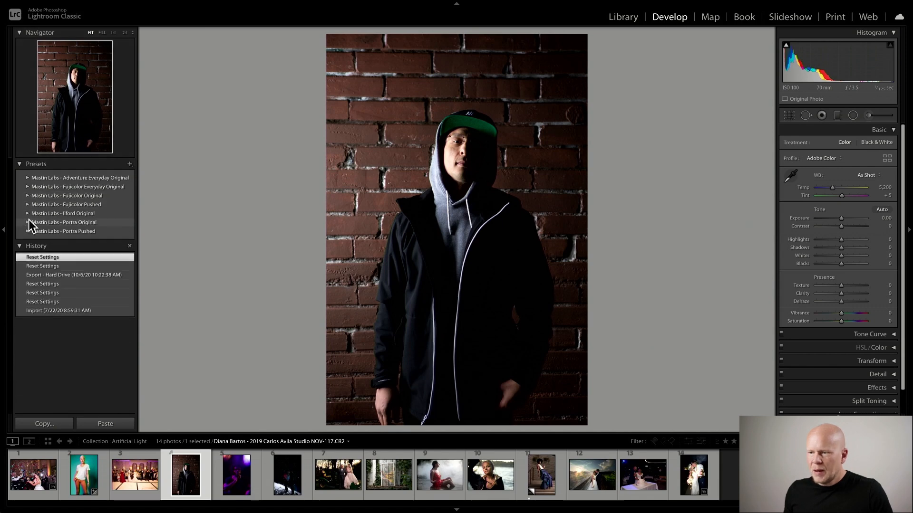
click(27, 222)
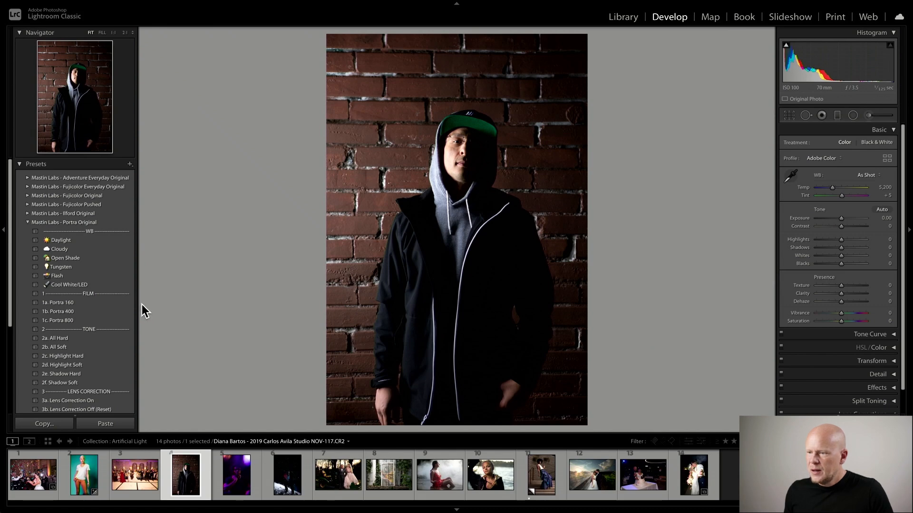
click(102, 321)
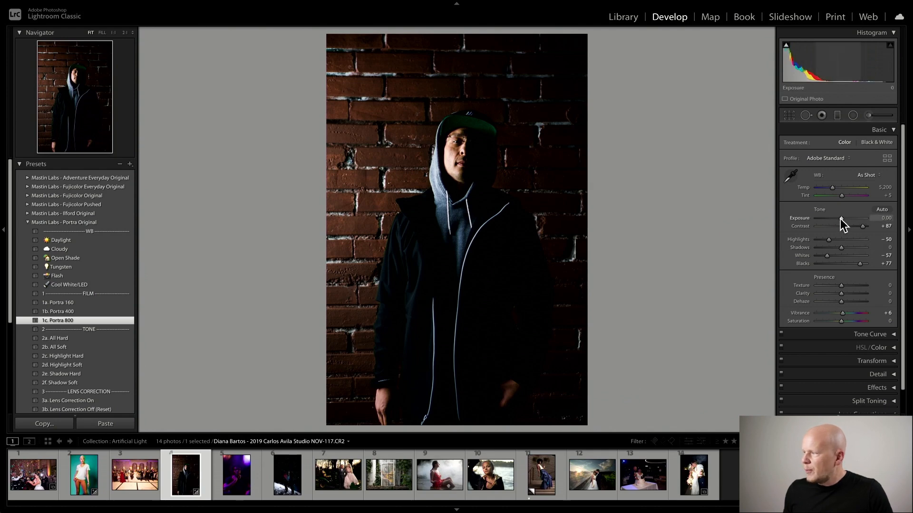
Set the hooded man's photo to an exposure of +0.65 and a temperature of 6,134.
drag(842, 219, 845, 218)
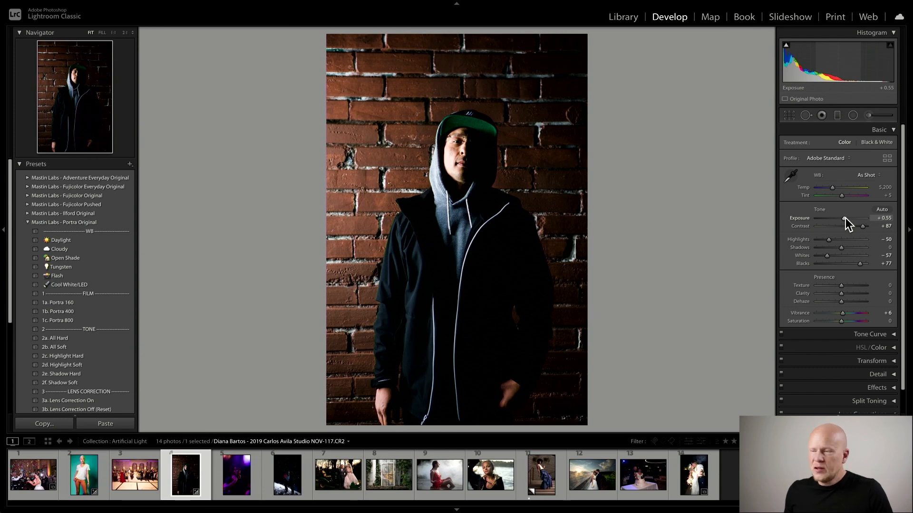
drag(845, 218, 845, 218)
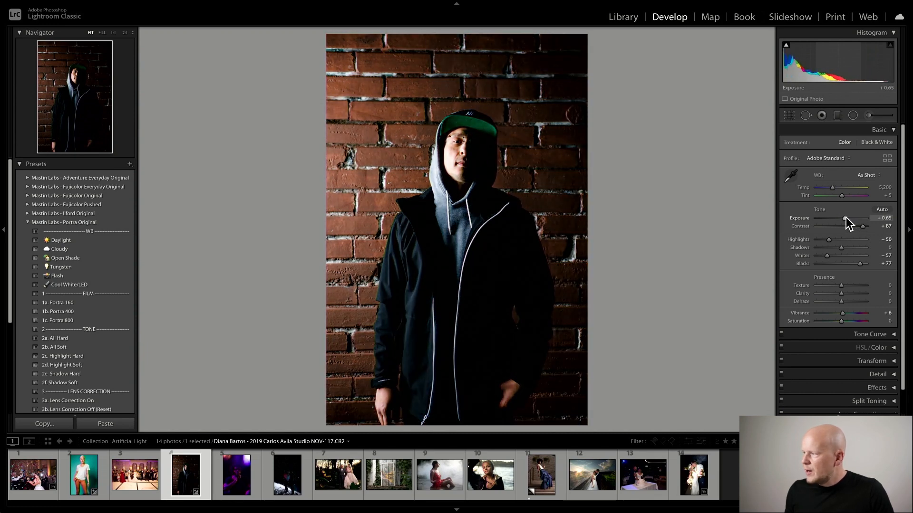
drag(831, 187, 837, 187)
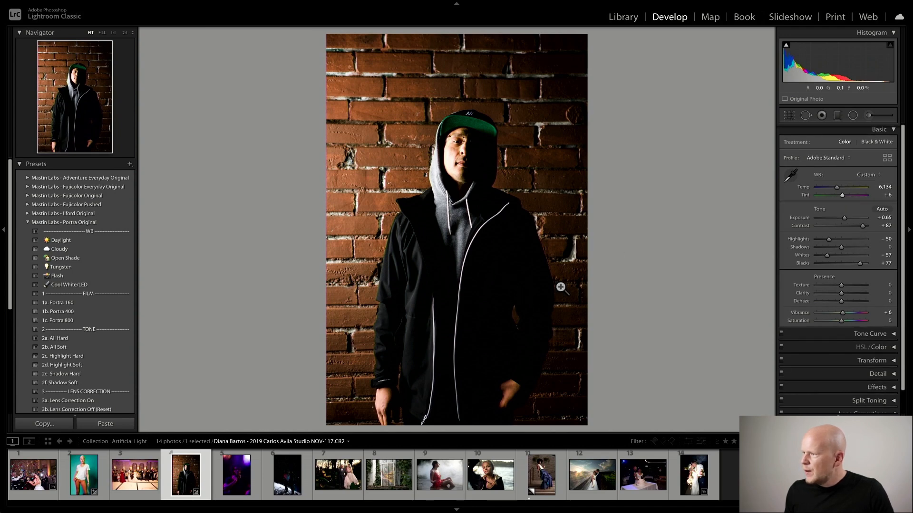
drag(848, 218, 845, 218)
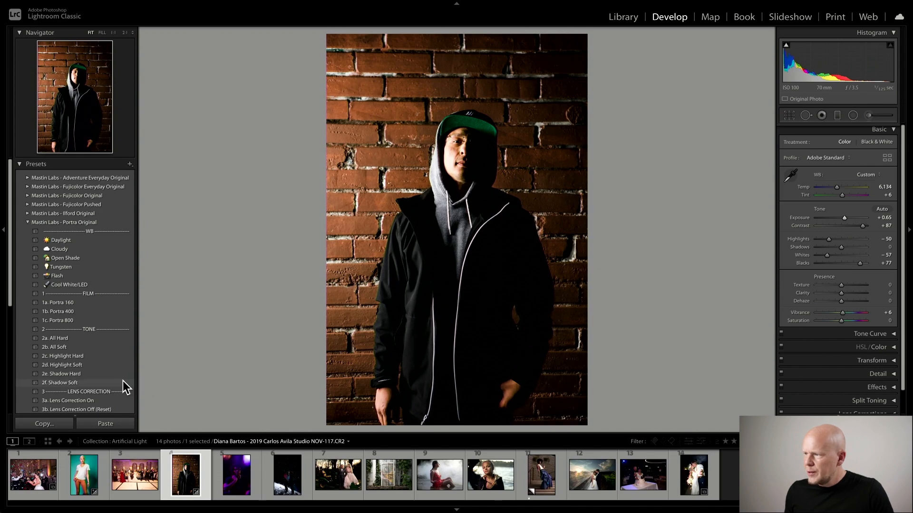
Apply the All Soft tone preset and raise the exposure to +1.10.
click(127, 347)
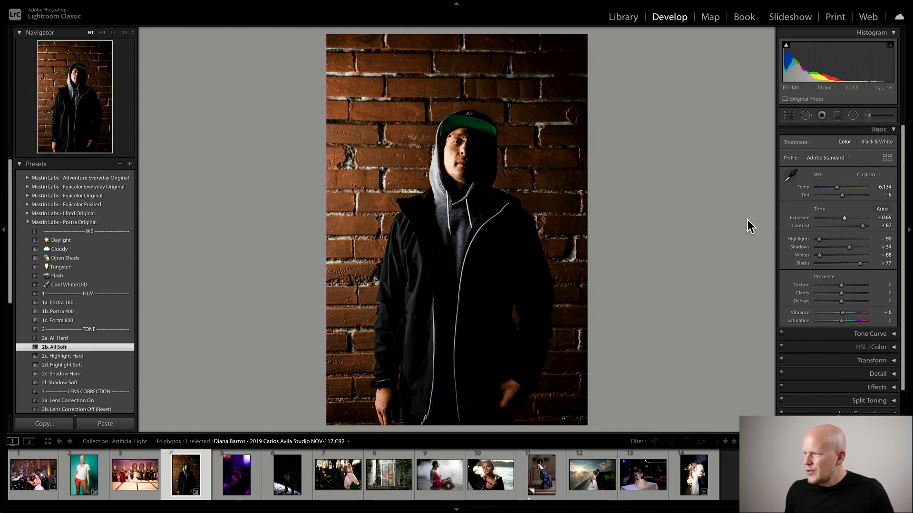
drag(845, 219, 849, 218)
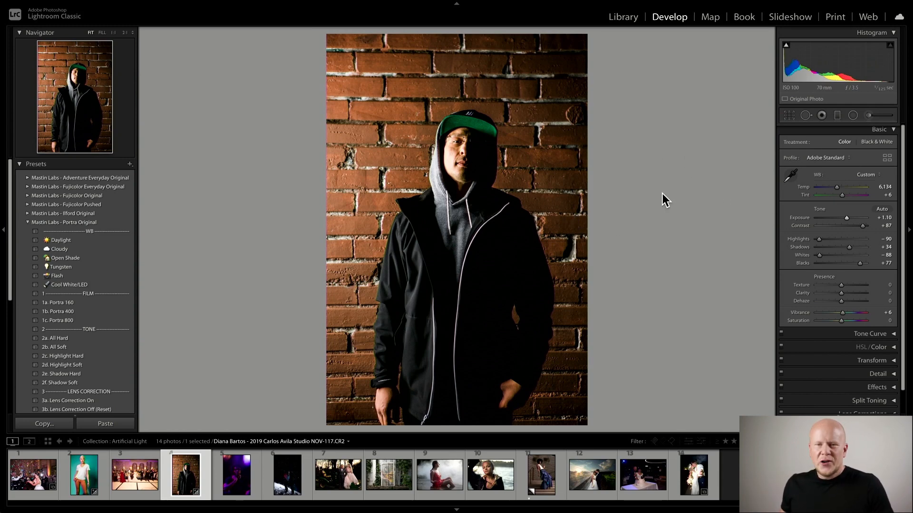
Create a virtual copy of the hooded man's photo and reset the copy's develop settings.
right_click(166, 475)
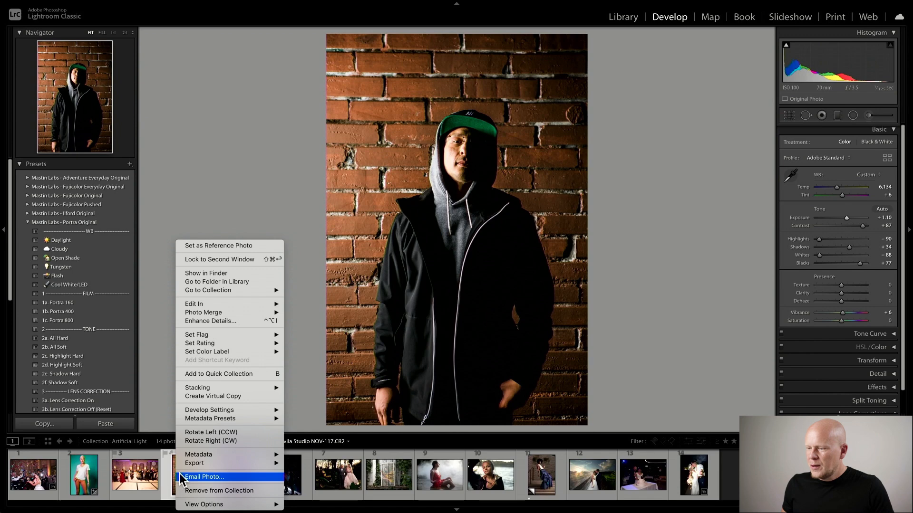
click(226, 396)
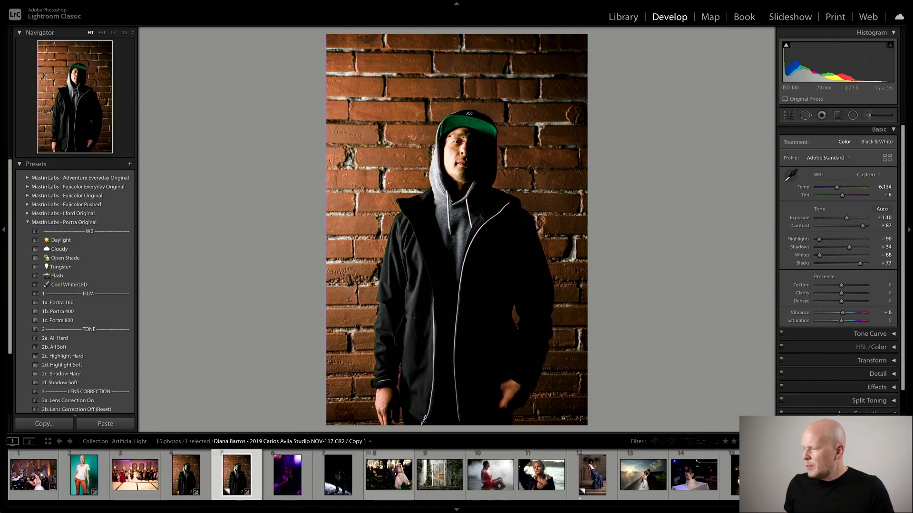
click(868, 423)
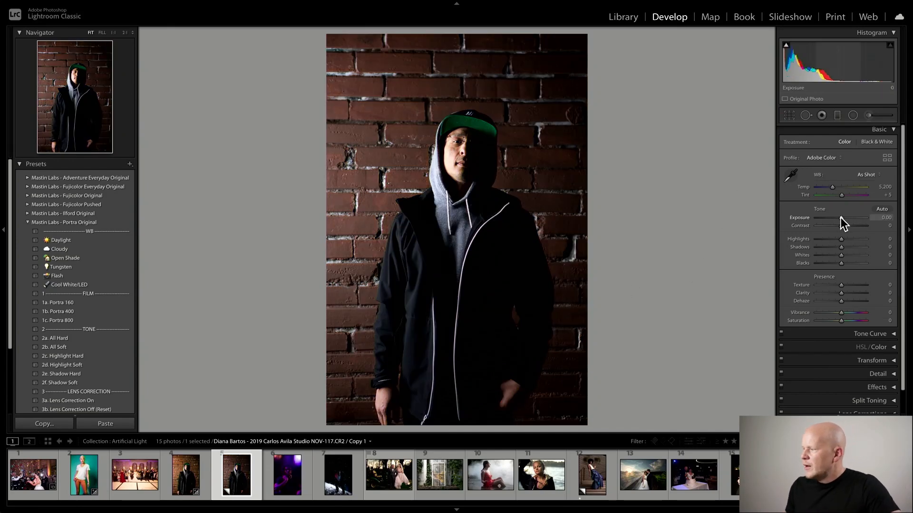
Adjust the virtual copy manually: exposure +1.10, contrast +24, temperature 6,194, tint +6, highlights −34 and whites −29.
drag(840, 218, 847, 226)
drag(832, 186, 843, 194)
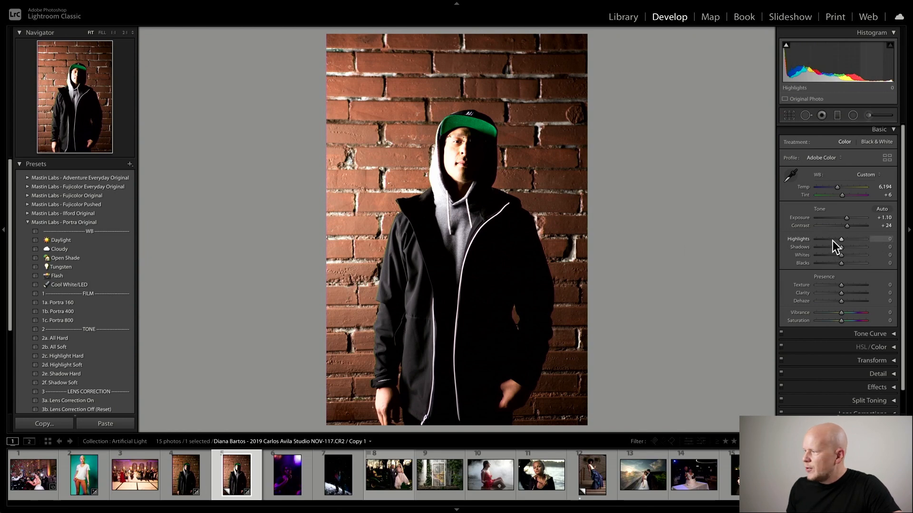
drag(841, 239, 832, 239)
click(834, 256)
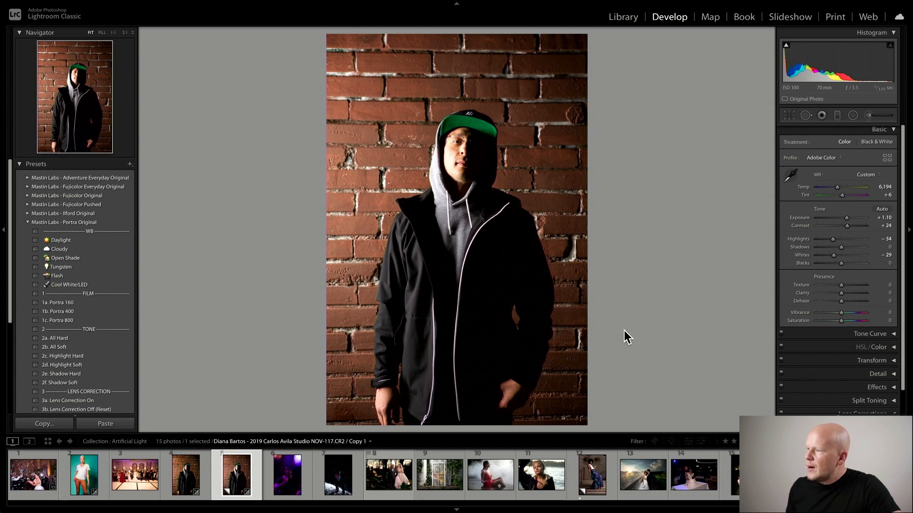
Return to the preset-edited original and set its exposure to +0.90 and tint to +12.
click(190, 483)
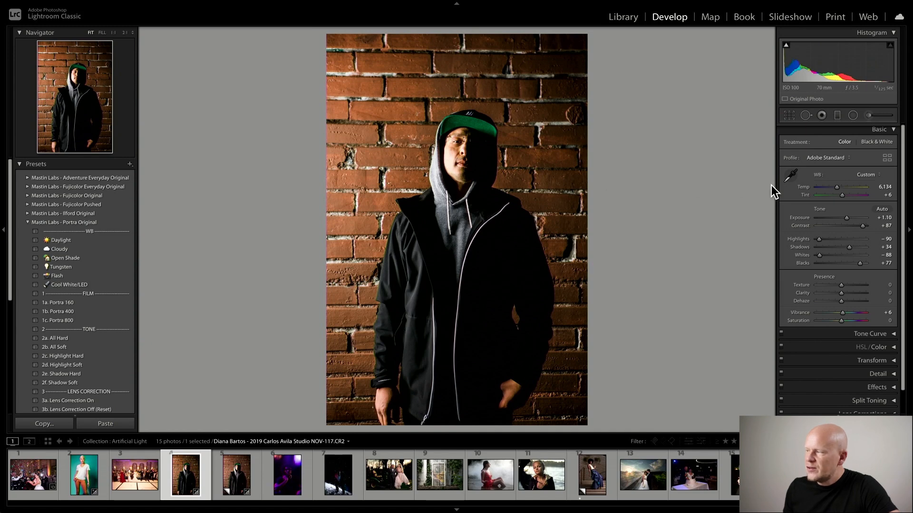
drag(846, 218, 845, 217)
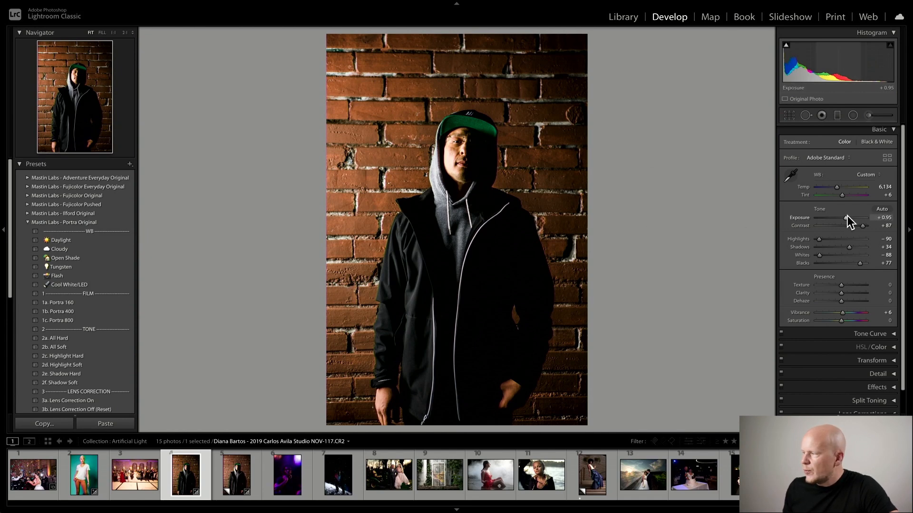
drag(846, 216, 843, 194)
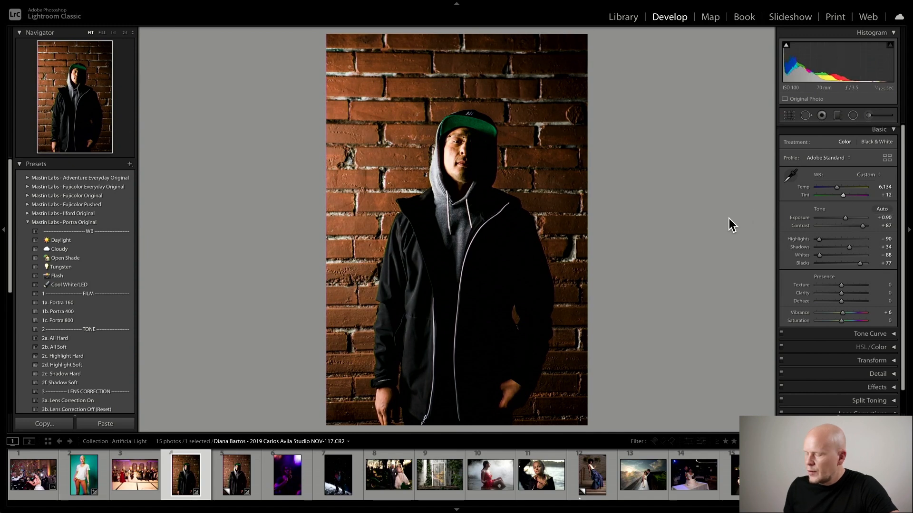
Compare the hooded man's edit with its before state and open the purple-lit man's portrait in single-image Develop view.
key(y)
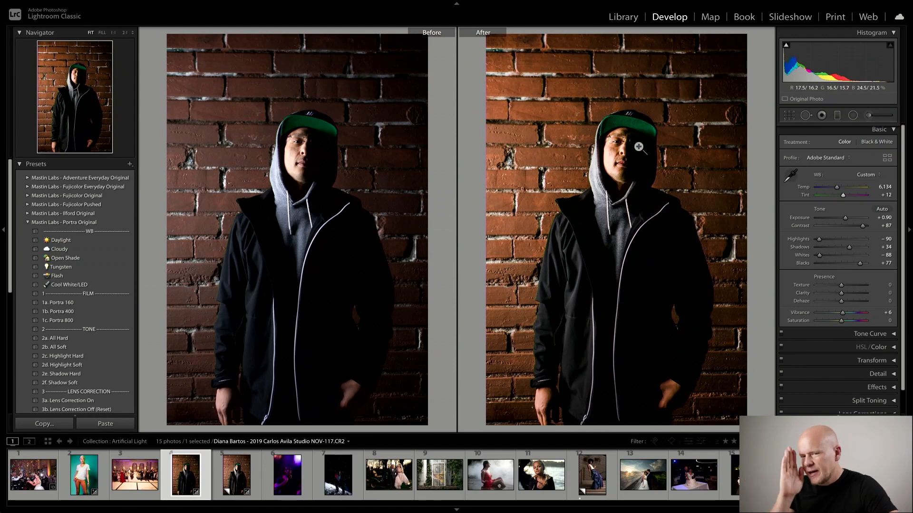
click(628, 20)
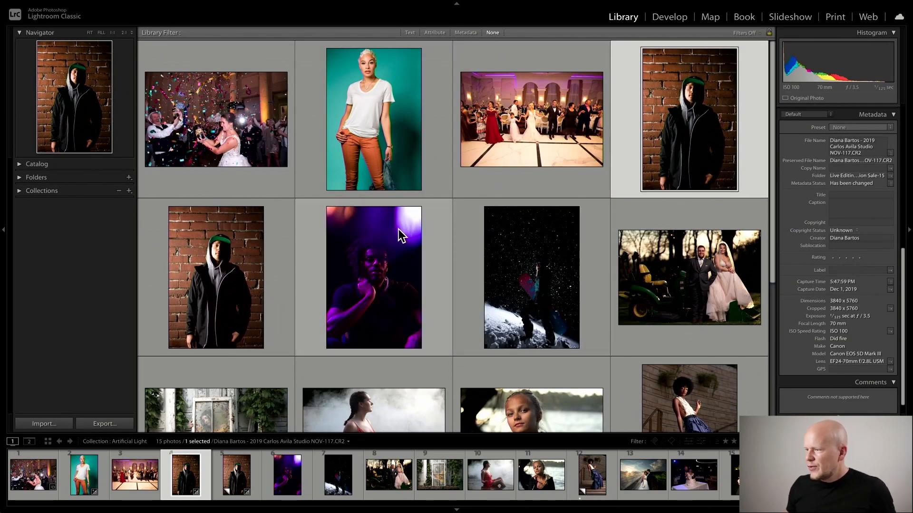
scroll(398, 229, down, 3)
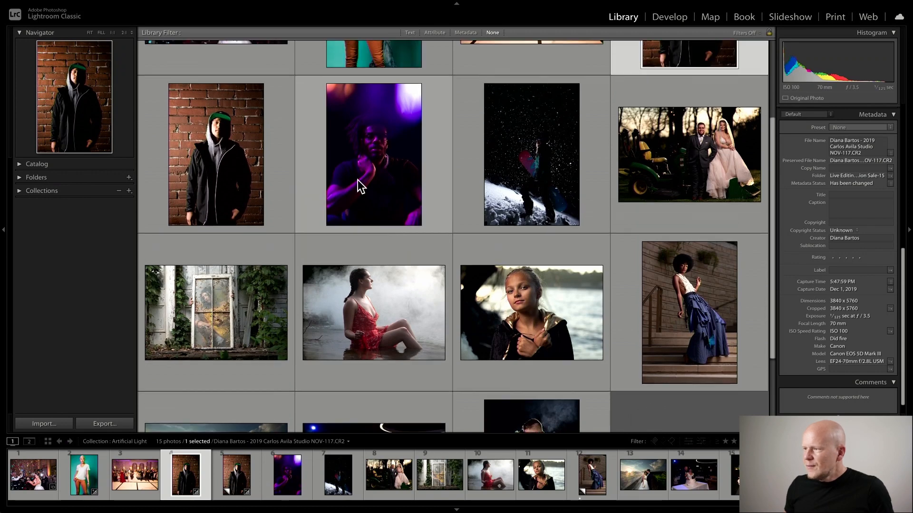
click(358, 179)
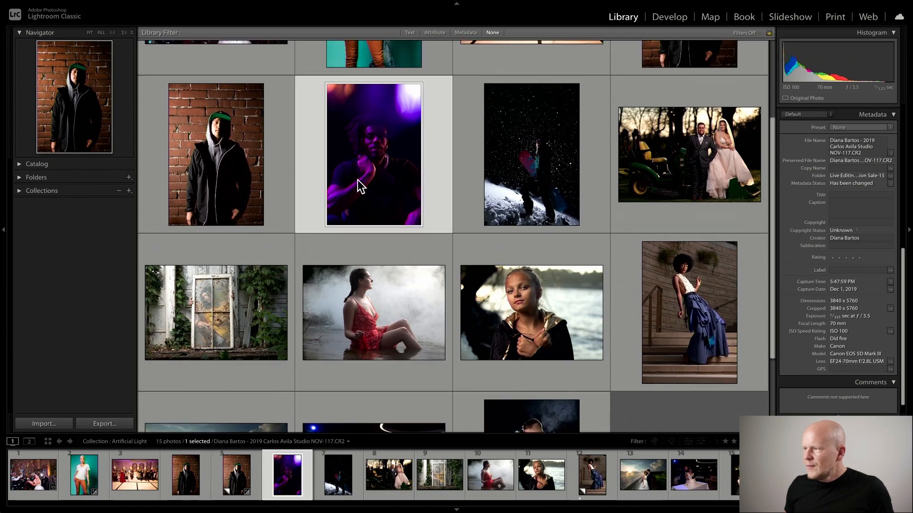
click(673, 19)
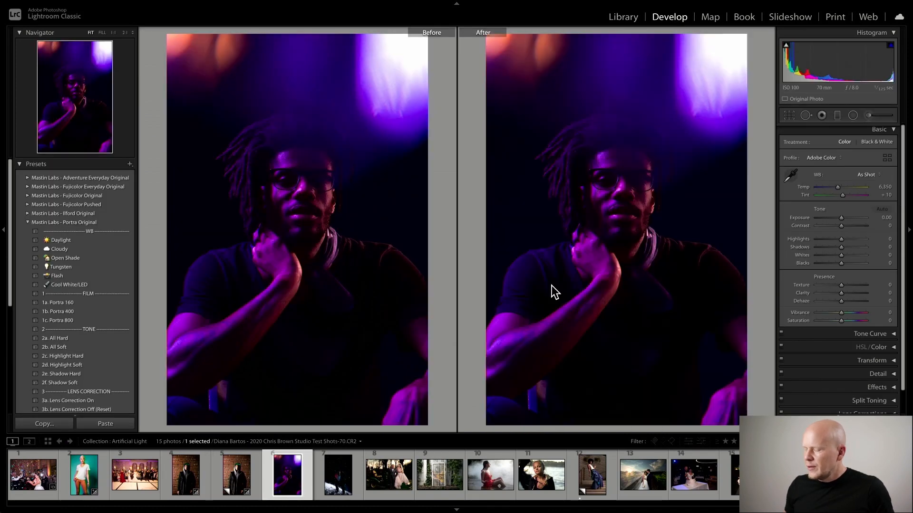
key(y)
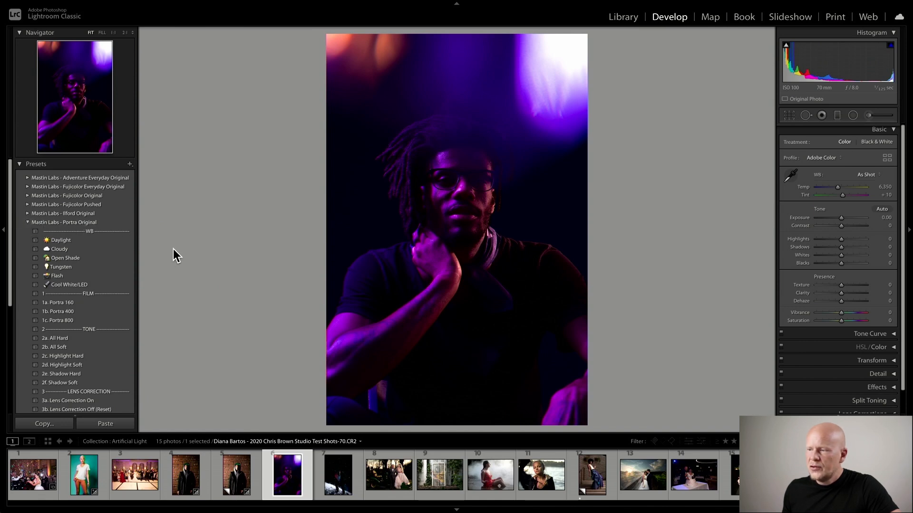
Apply the Pro 400H Neutral film preset from the Mastin Labs Fujicolor Original set to the purple-lit portrait.
click(27, 222)
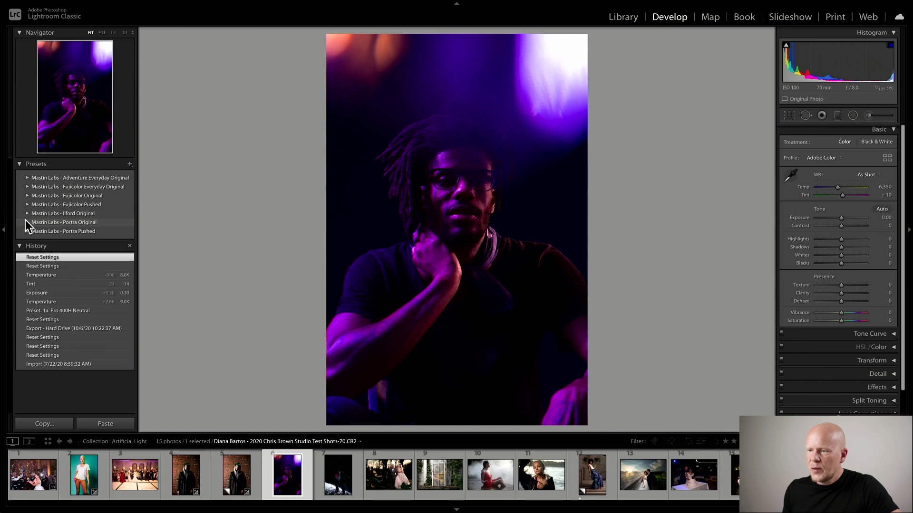
click(27, 205)
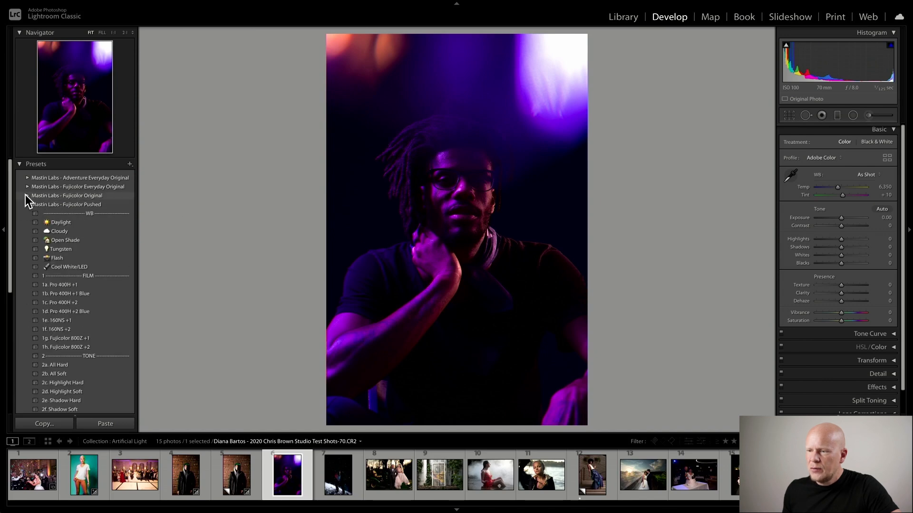
click(26, 196)
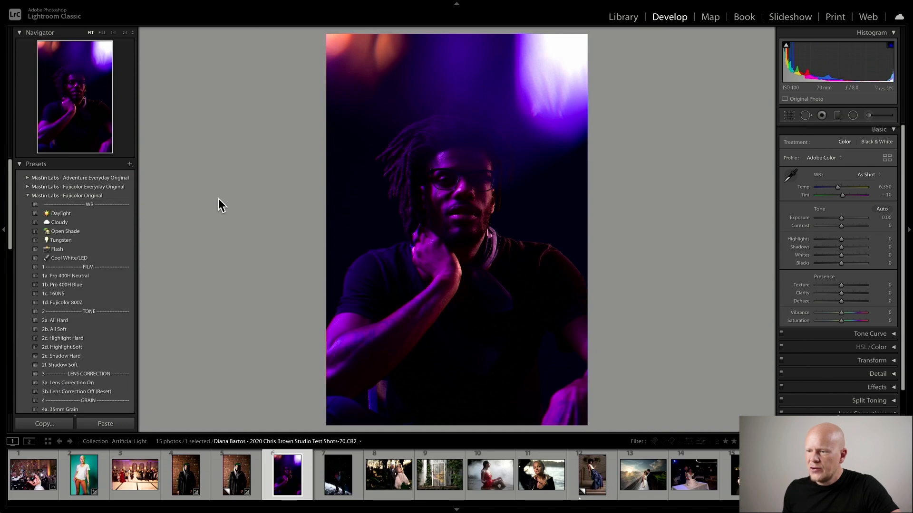
click(122, 276)
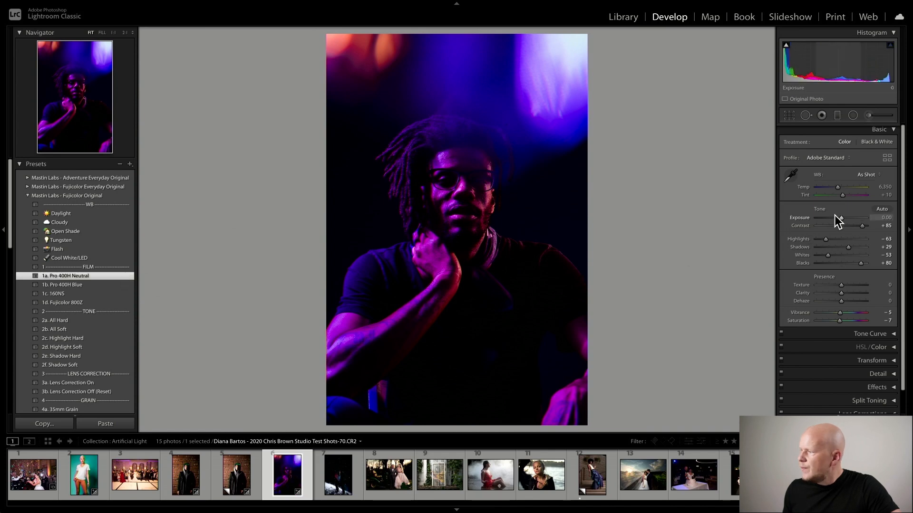
Set the portrait's exposure to +0.30, temperature to 7,817 and tint to +5, and compare it with the unedited version side by side.
scroll(842, 218, up, 3)
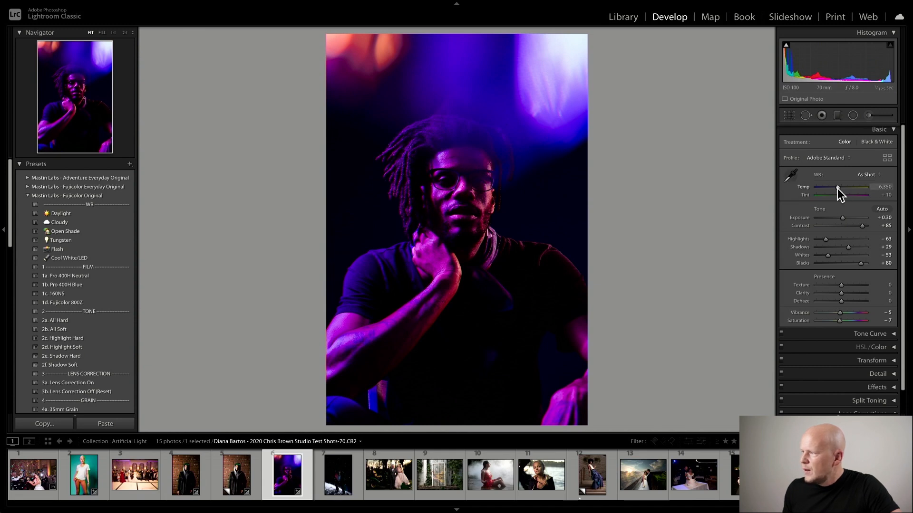
scroll(837, 188, up, 3)
drag(837, 187, 841, 188)
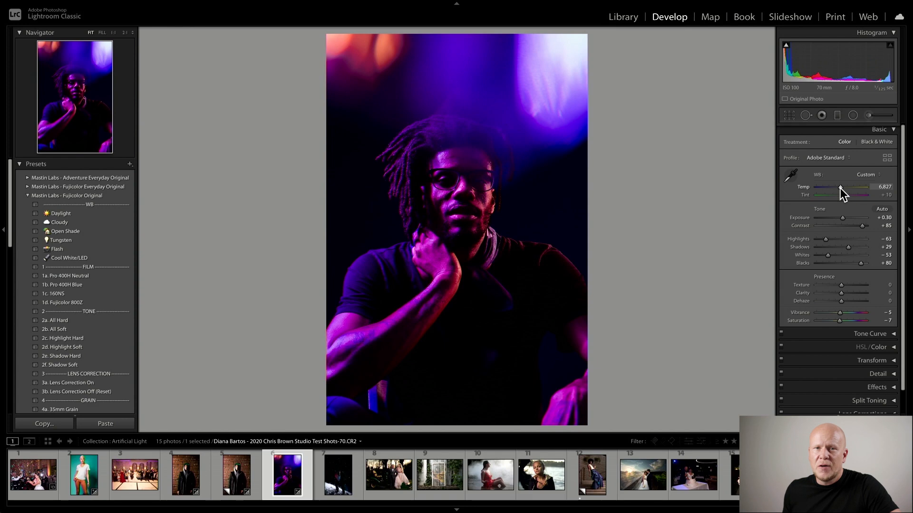
drag(838, 188, 842, 196)
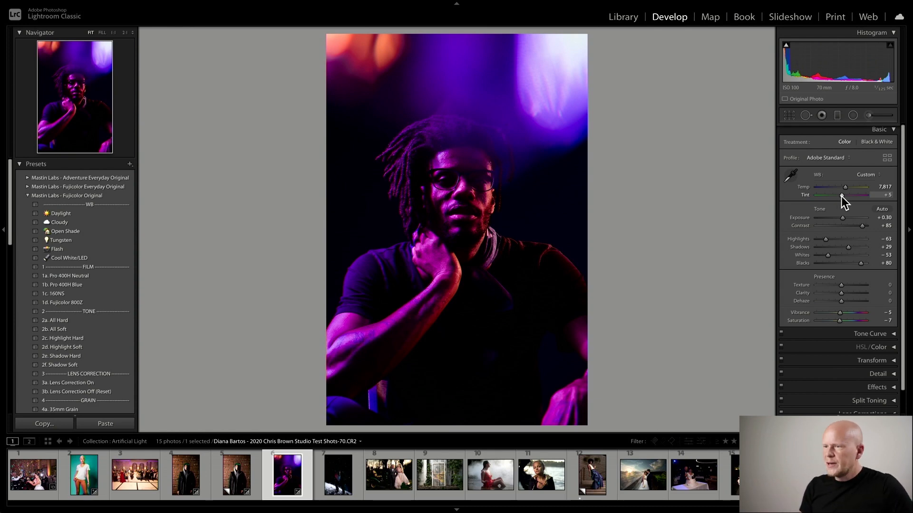
key(y)
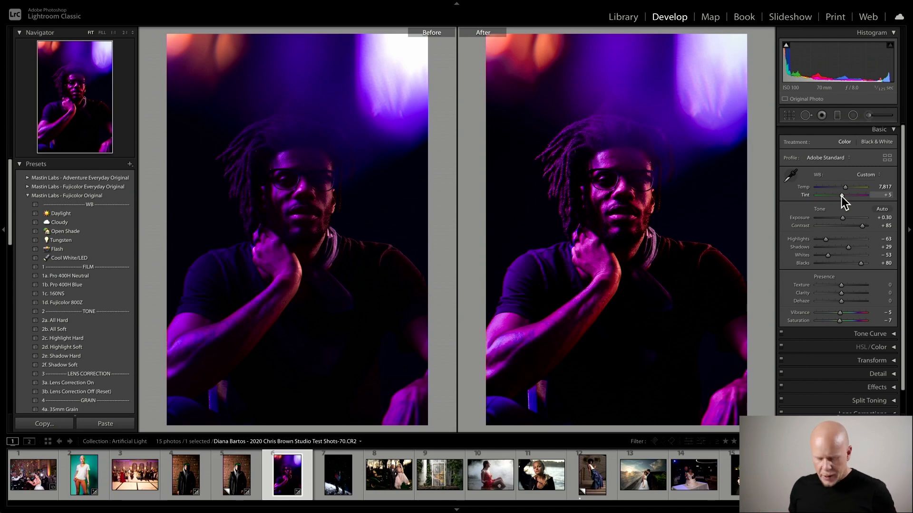
key(y)
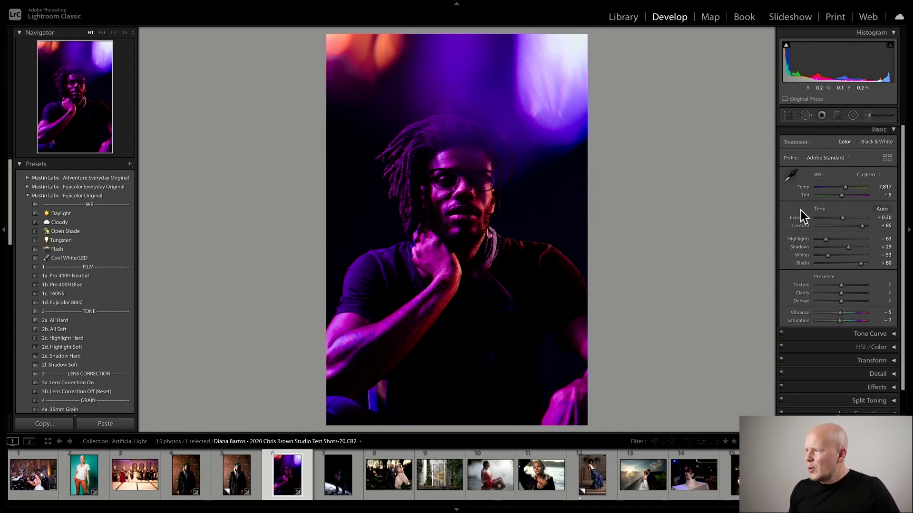
Neutralise the portrait's purple cast with tint −143 and temperature 24,219, and raise the exposure to +0.65.
drag(825, 196, 844, 221)
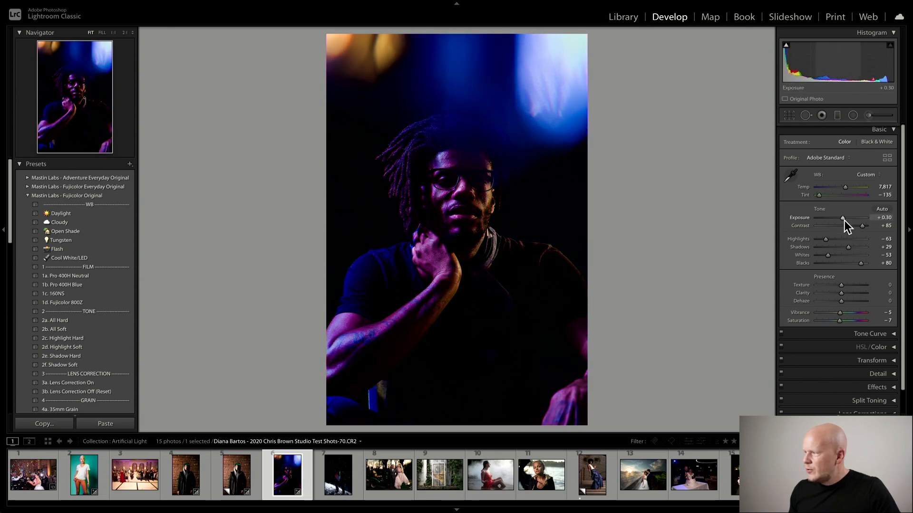
drag(846, 188, 860, 187)
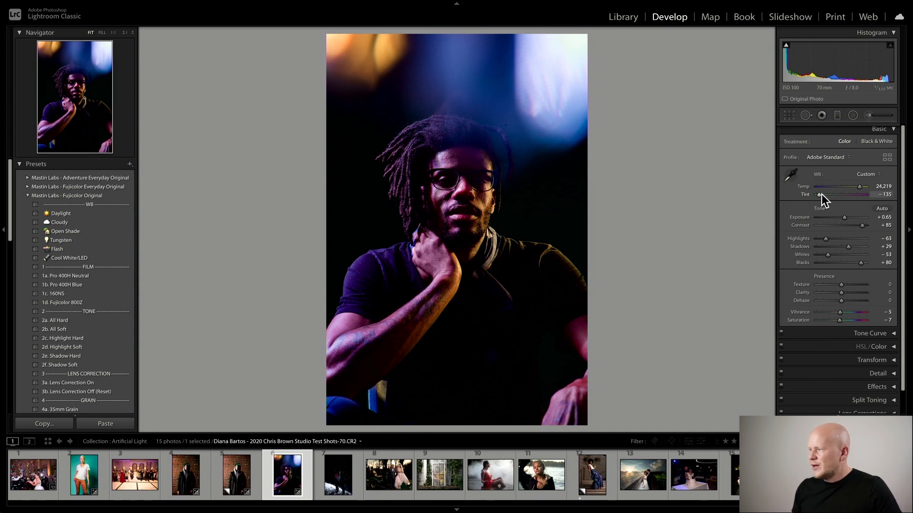
drag(820, 195, 817, 195)
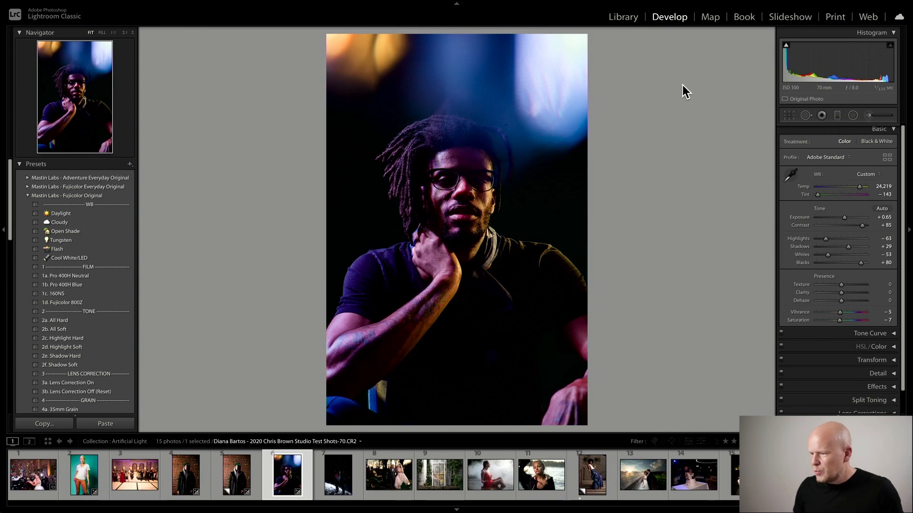
Return to the Library grid and open the sunset photo of the bride and groom with the flowing veil in Develop.
click(628, 17)
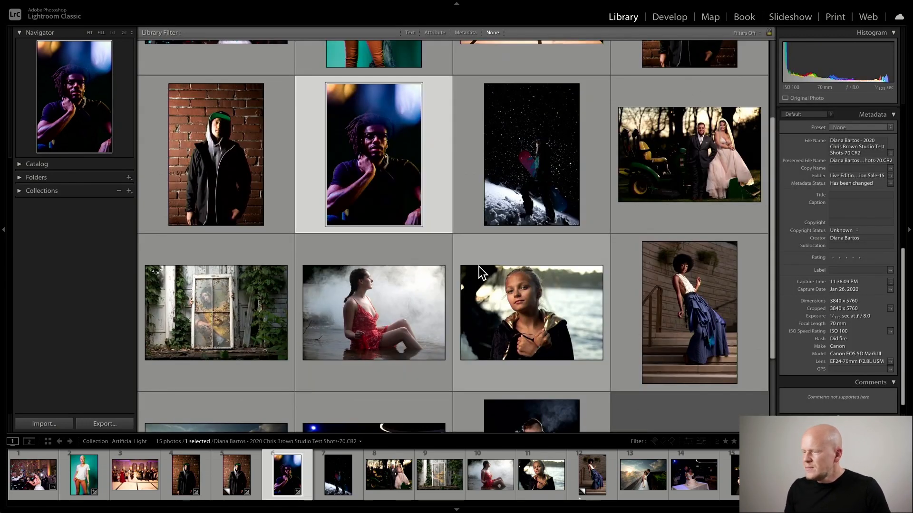
scroll(478, 266, up, 3)
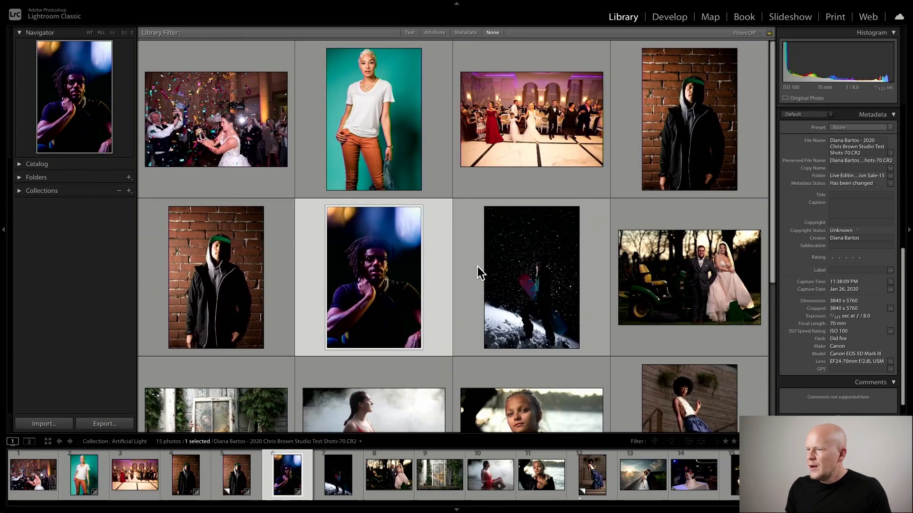
scroll(480, 300, down, 3)
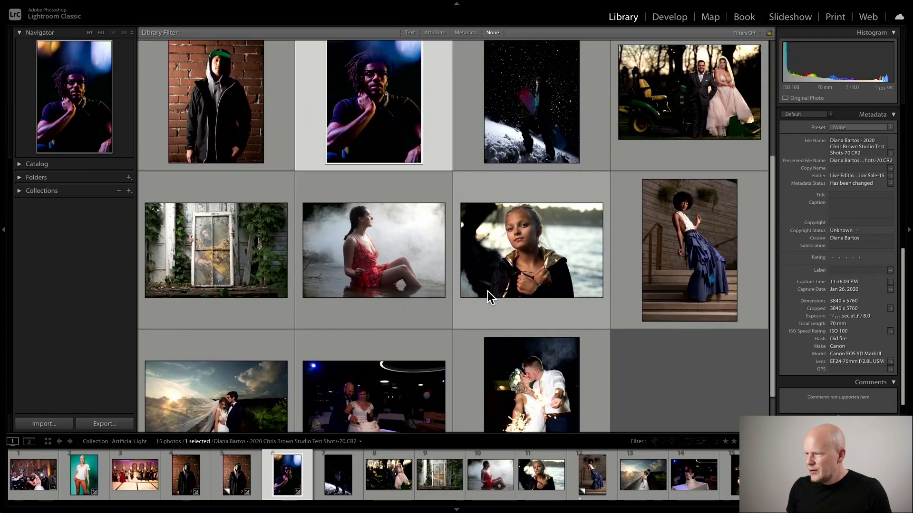
scroll(487, 291, down, 1)
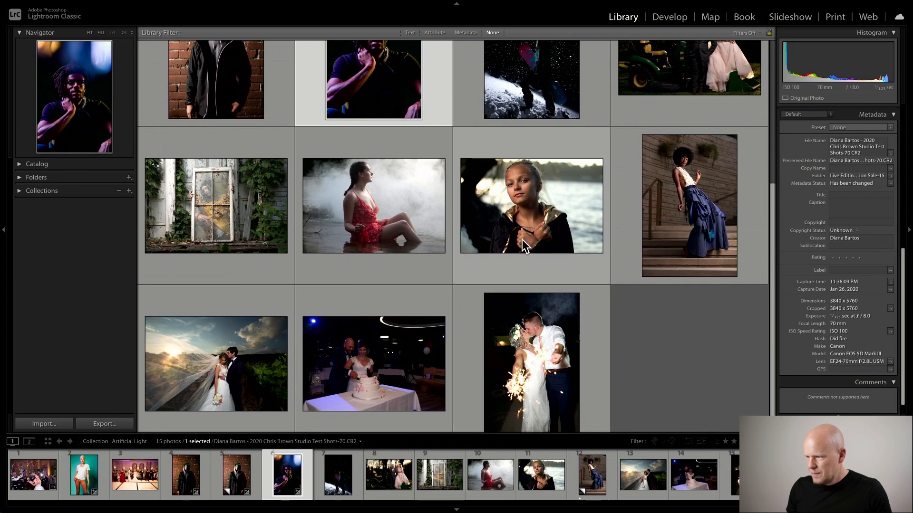
scroll(522, 240, down, 1)
click(223, 357)
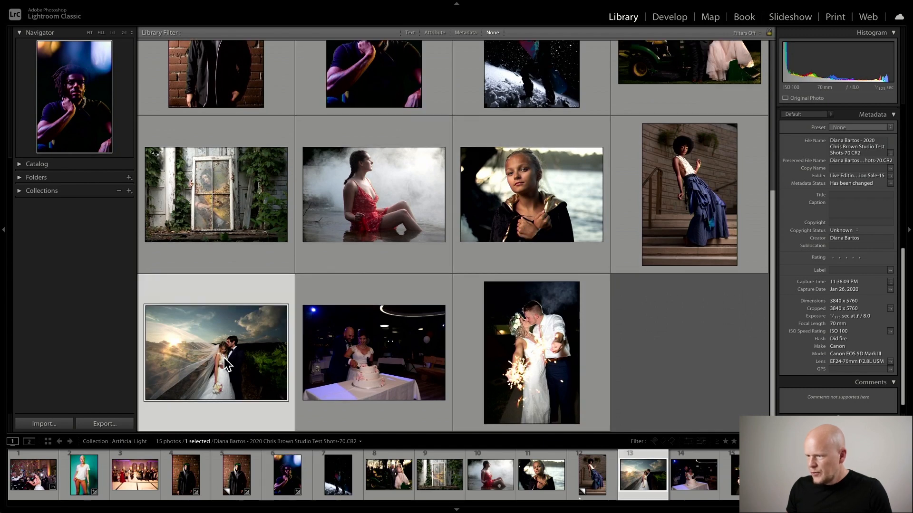
click(669, 18)
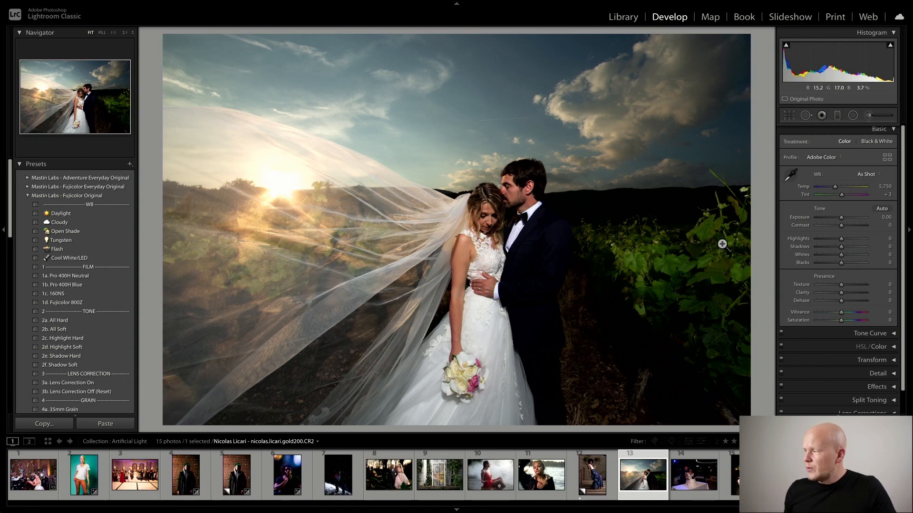
Try a higher contrast on the sunset wedding photo and set it back to 0.
drag(840, 225, 848, 224)
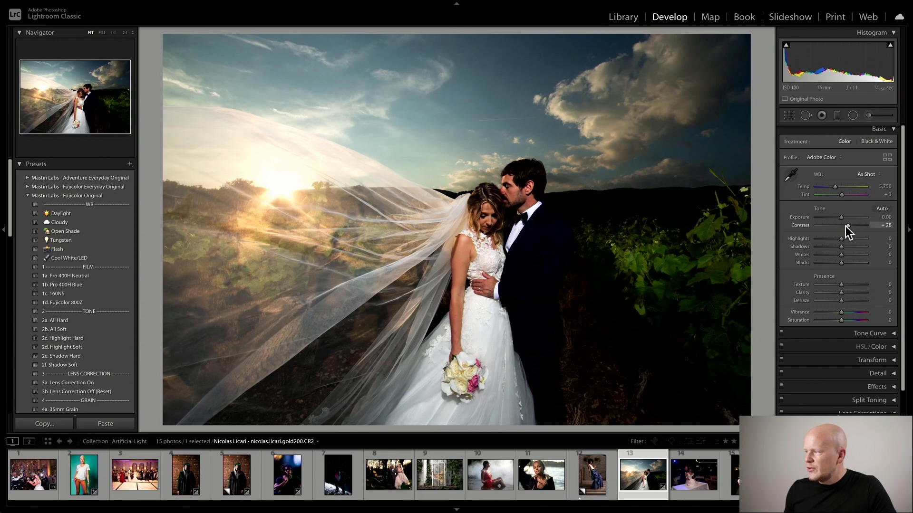
drag(849, 226, 840, 226)
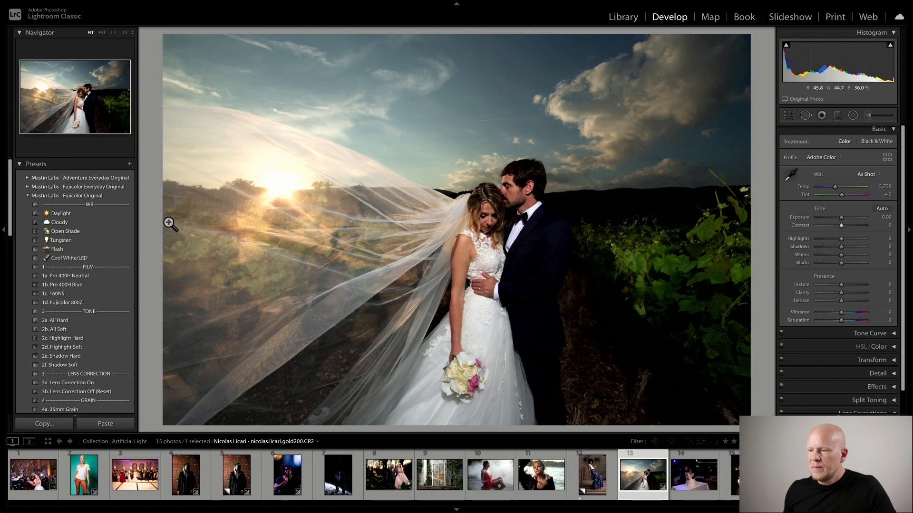
Apply the Portra 400 preset from Mastin Labs Portra Original to the wedding photo and set exposure +0.50, temperature 5,895 and tint +2.
click(26, 195)
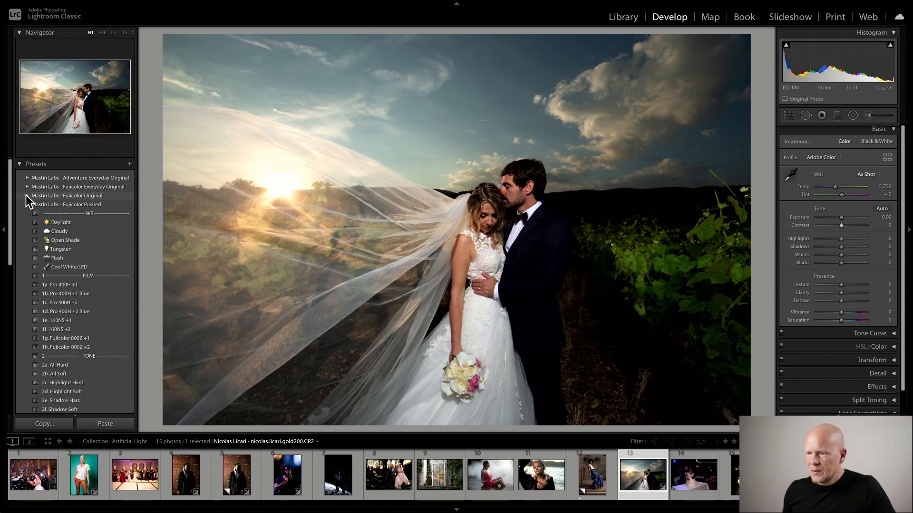
click(26, 204)
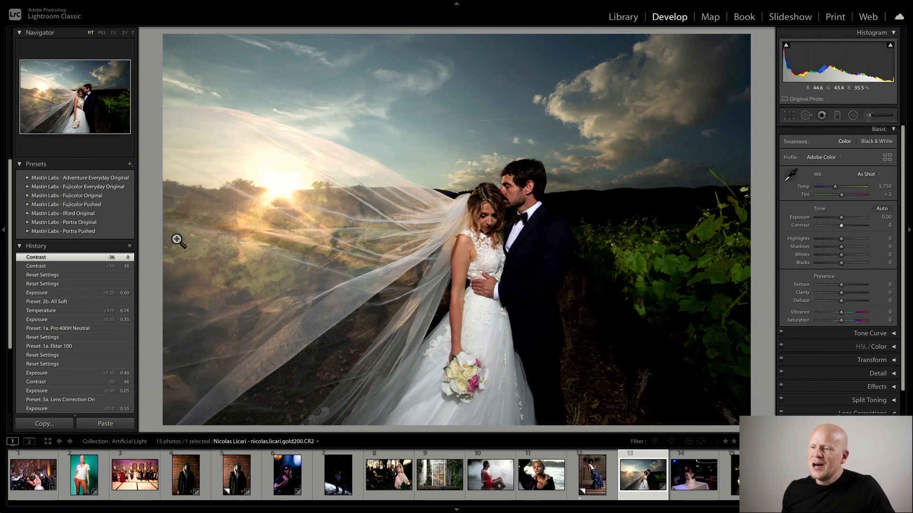
click(27, 222)
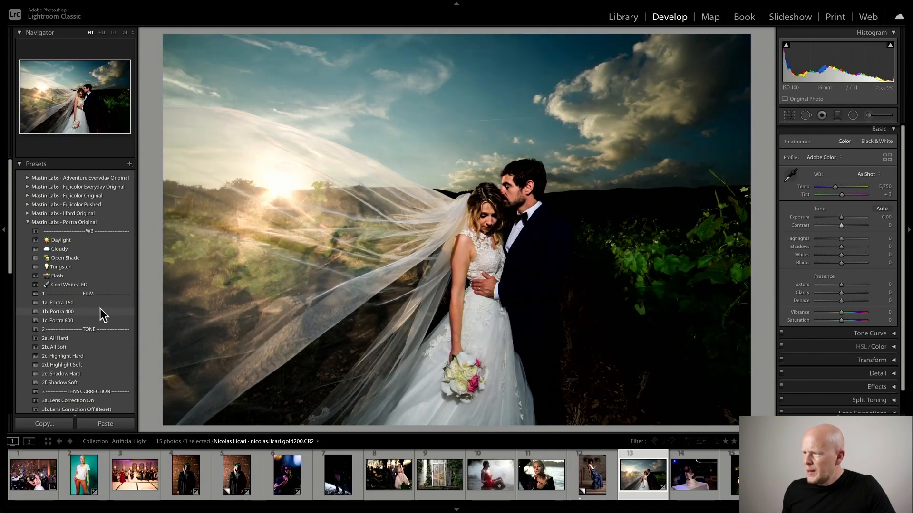
click(95, 310)
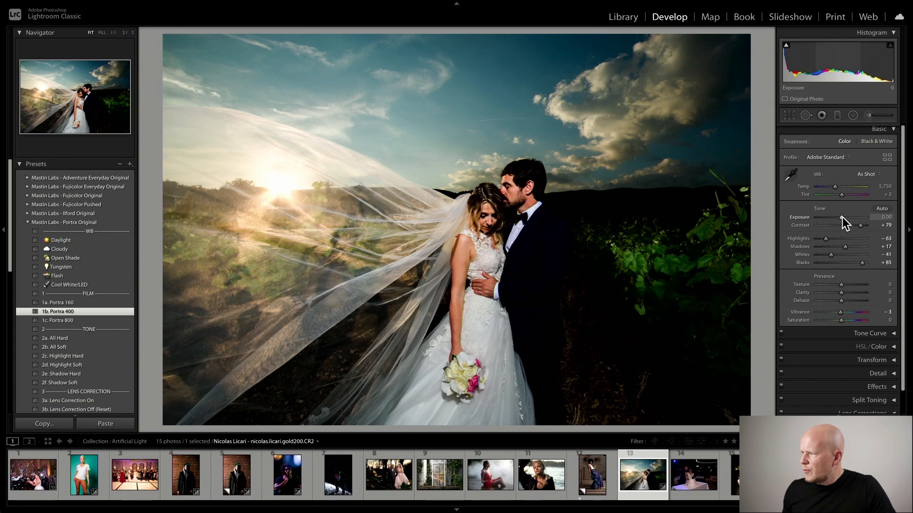
drag(842, 217, 838, 186)
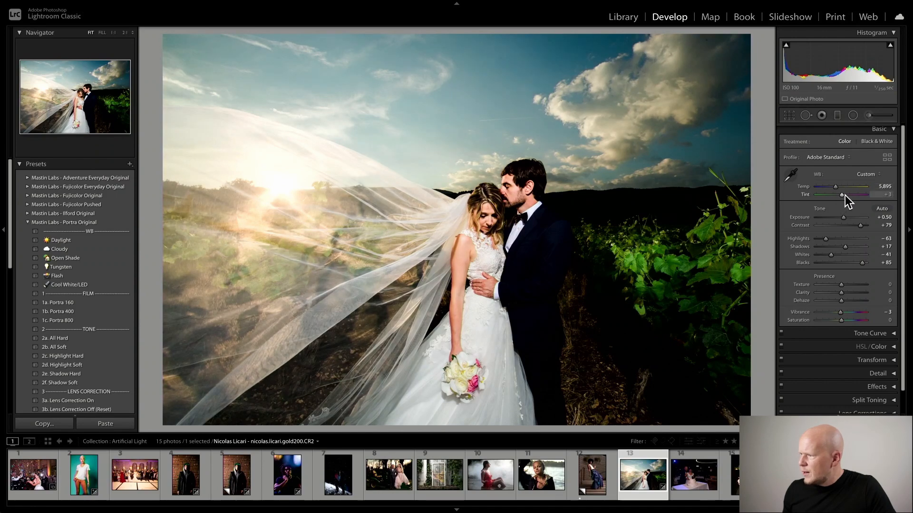
drag(843, 194, 843, 194)
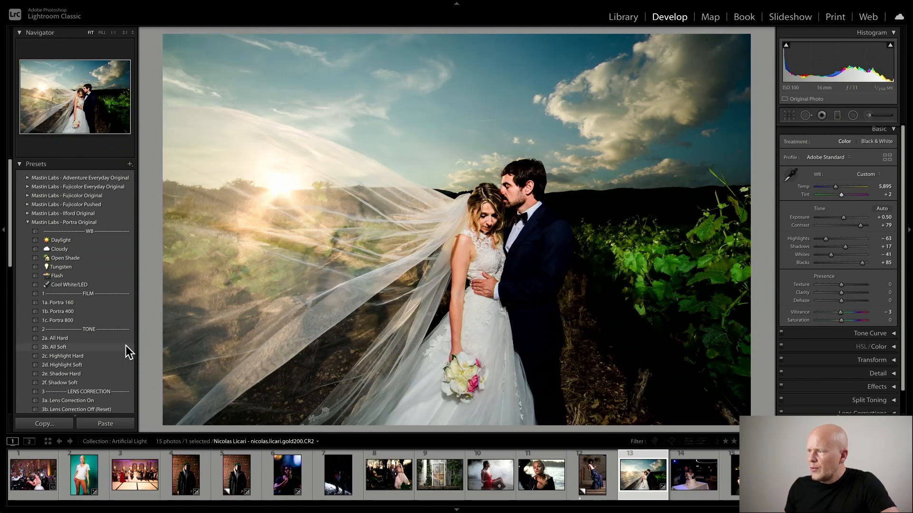
Apply the All Soft tone preset to the wedding photo and set its exposure to +0.75 and temperature to 6,112.
click(120, 347)
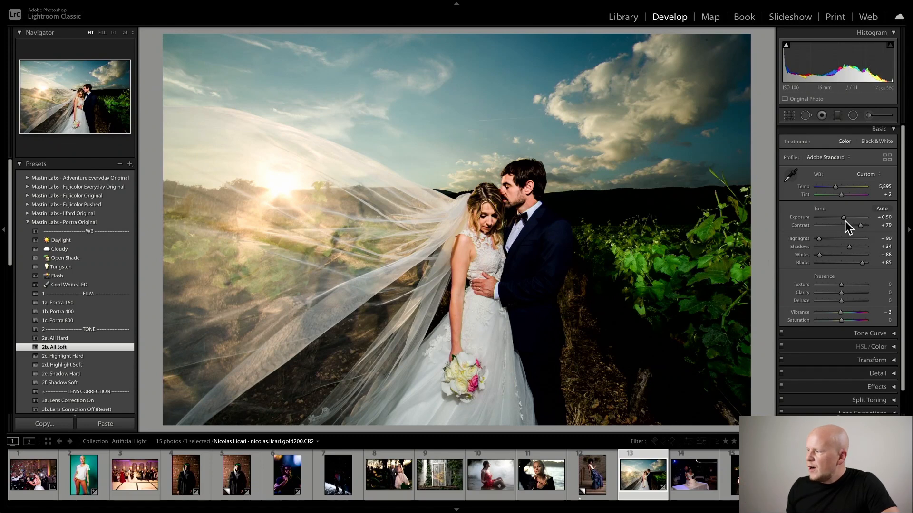
drag(844, 218, 845, 217)
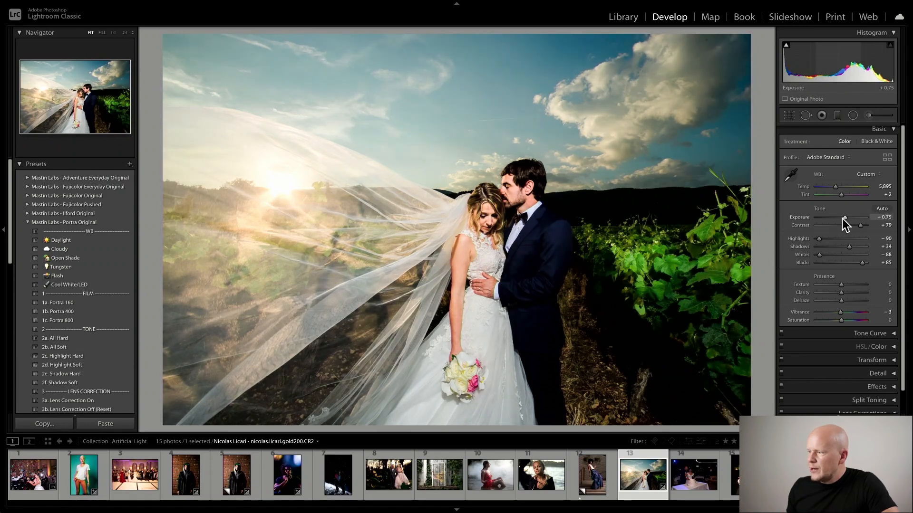
drag(833, 186, 835, 186)
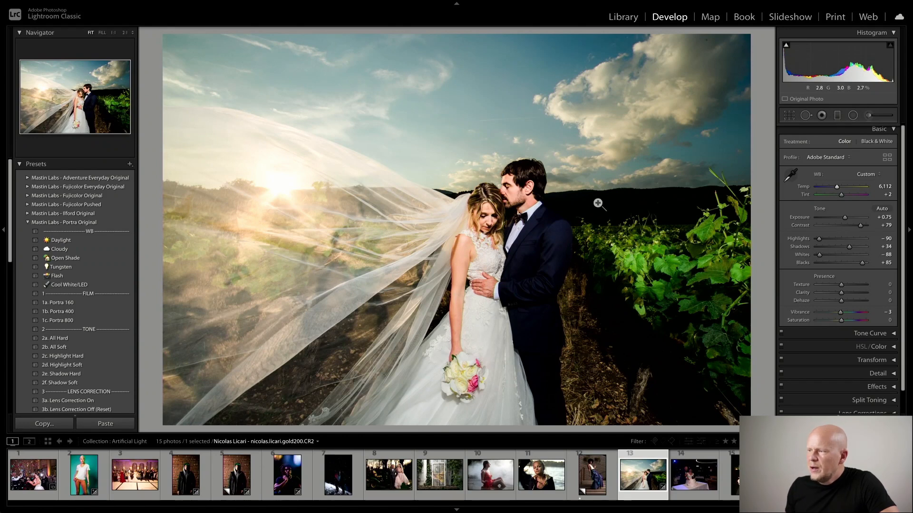
Compare the sunset wedding photo before and after side by side, and return to the single-image view.
key(y)
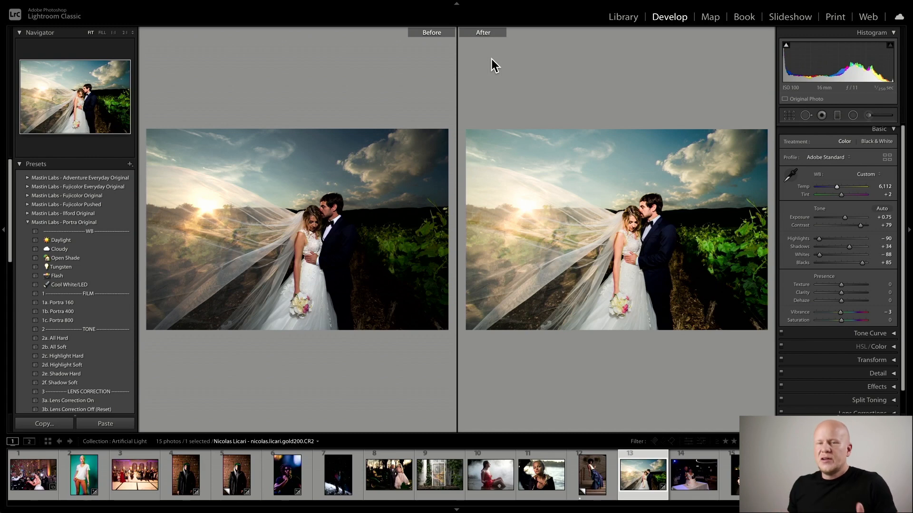
click(625, 19)
click(676, 20)
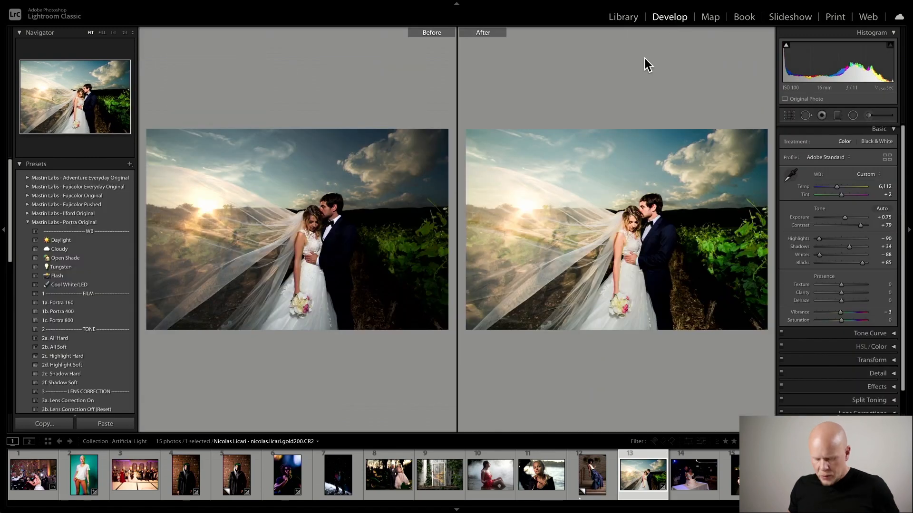
key(y)
Set the sunset wedding photo's contrast to +70 and check the couple at close zoom.
drag(860, 226, 856, 224)
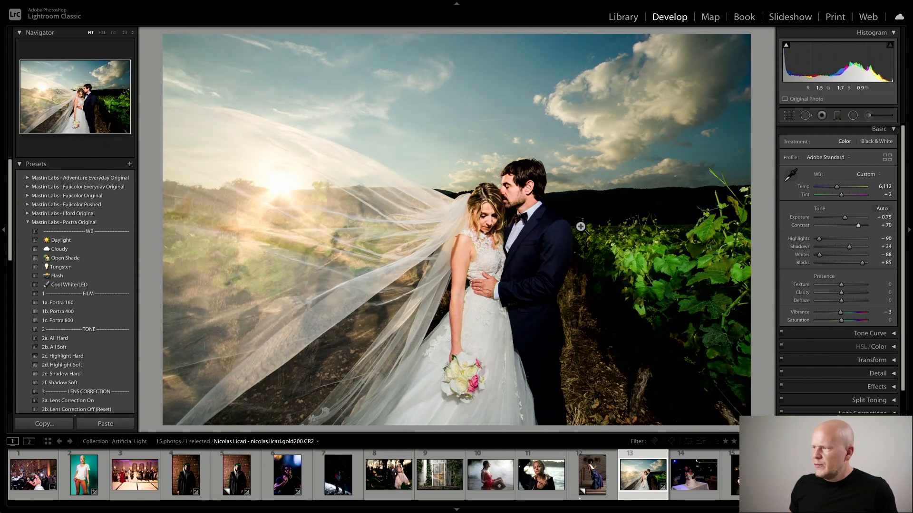
click(617, 204)
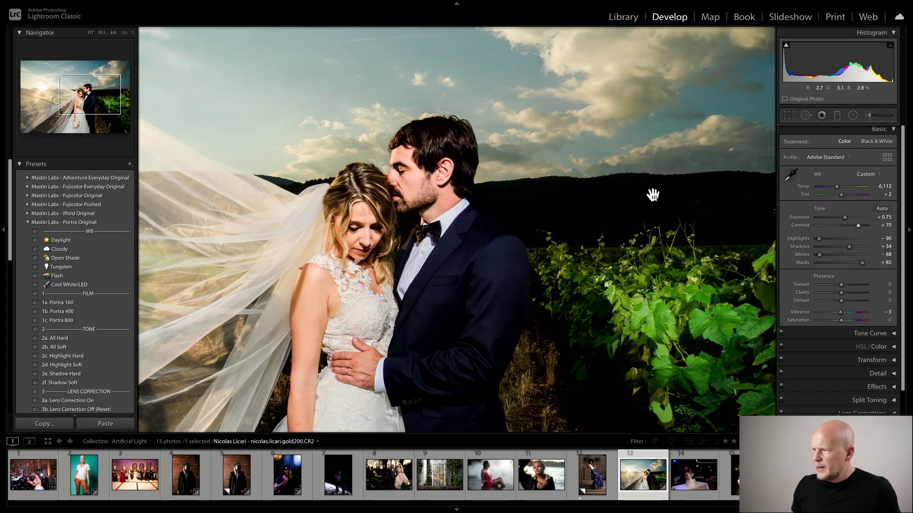
click(616, 218)
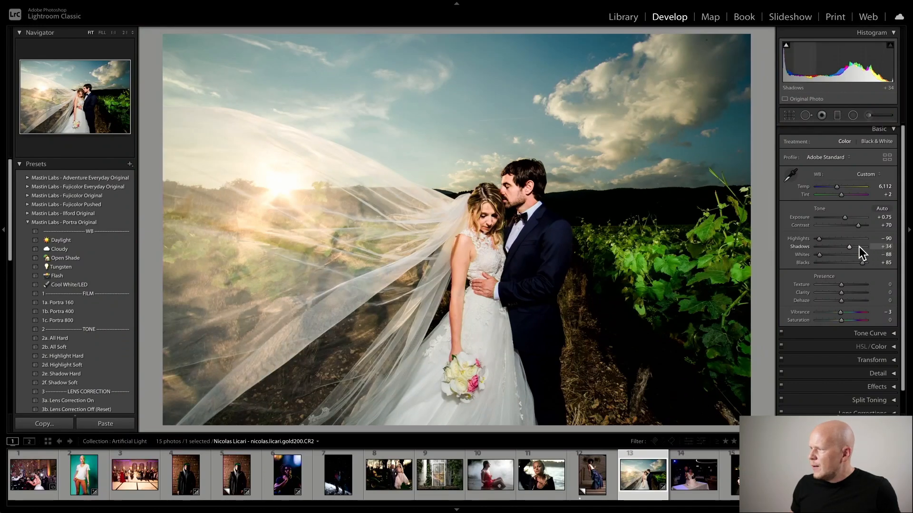
Lift the sunset wedding photo's dark areas by setting shadows to +61 and blacks to +93, toggling the shadow change to judge it.
drag(850, 248, 855, 246)
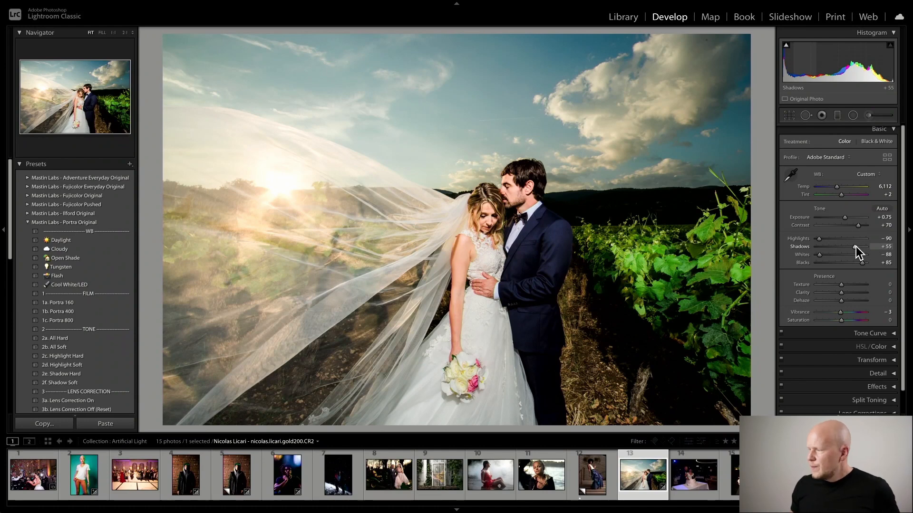
key(ctrl+z)
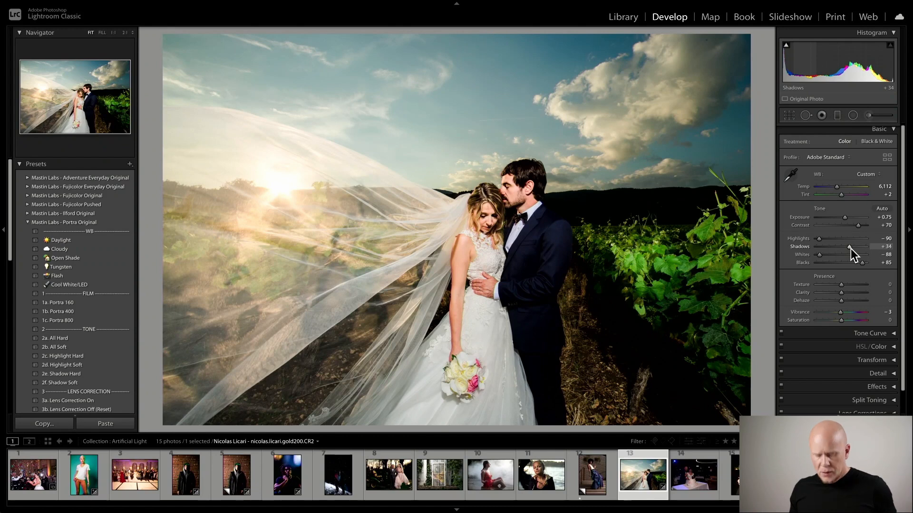
key(ctrl+y)
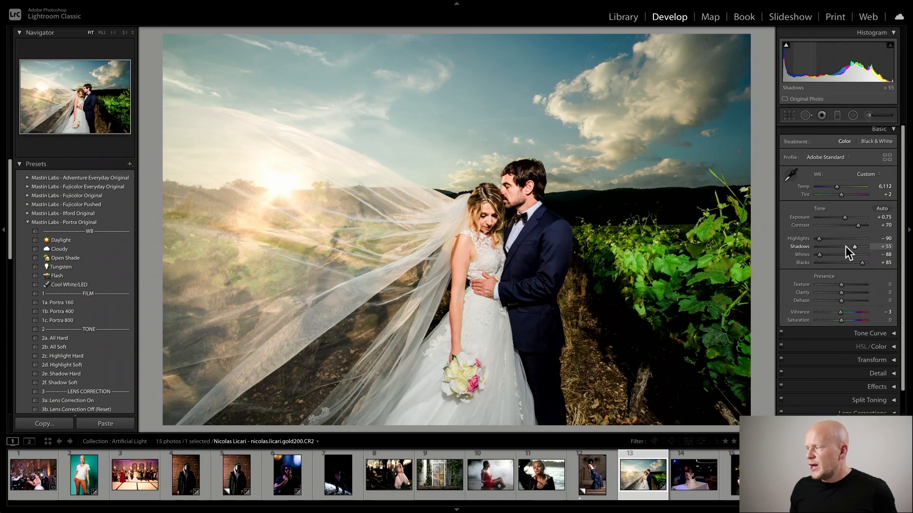
drag(855, 246, 863, 263)
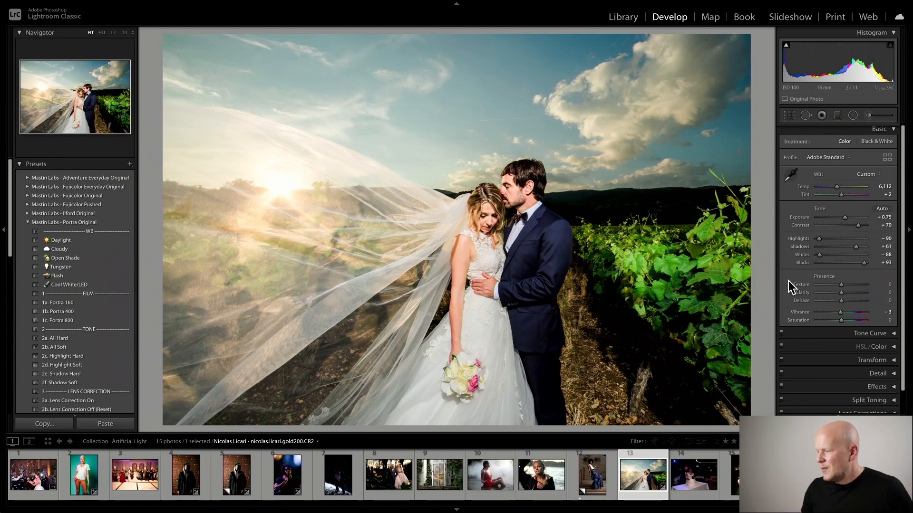
Return to the Library grid and open the lakeside portrait of the girl in the gold-lined hooded cloak in Develop.
click(628, 19)
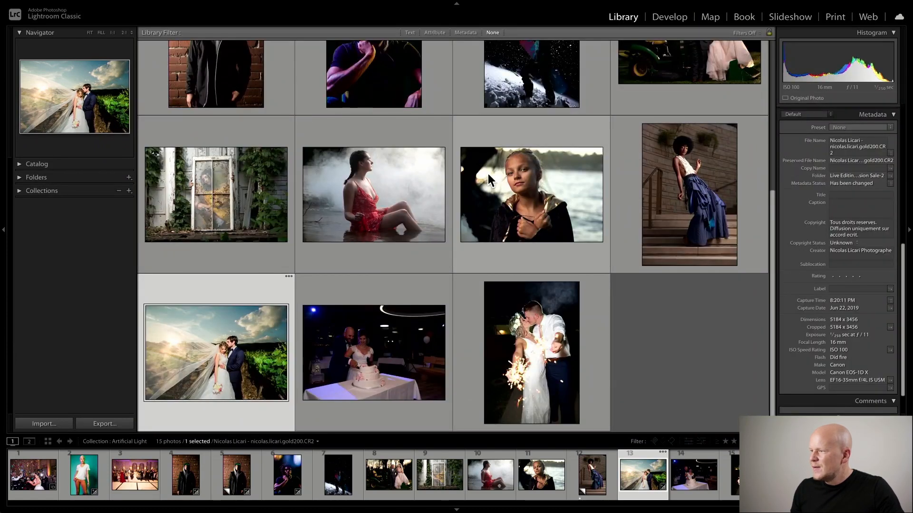
scroll(486, 174, up, 2)
double_click(525, 276)
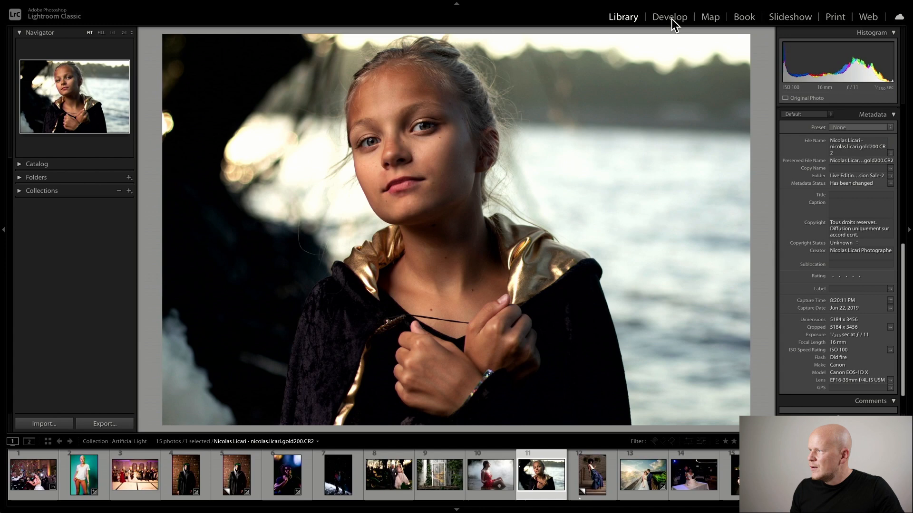
click(670, 17)
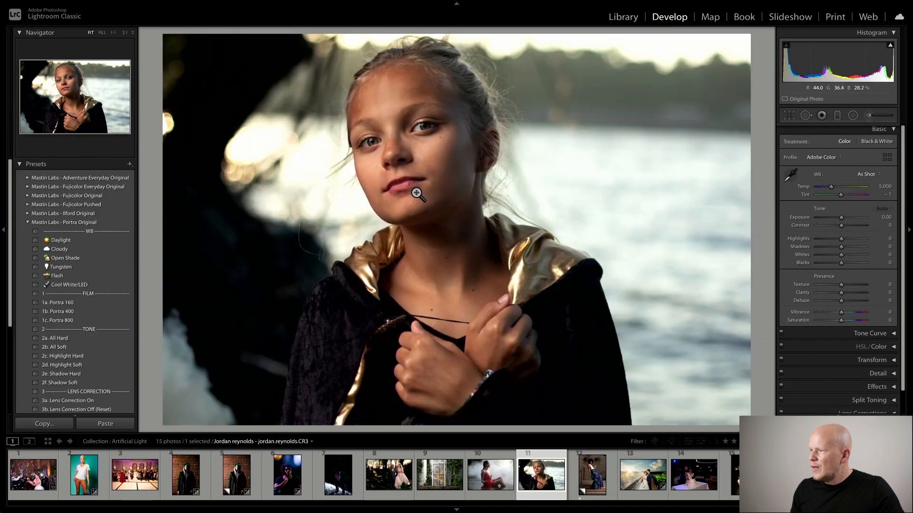
Examine the girl's face and eyes at close zoom, and check the portrait's capture metadata in the Library.
click(396, 137)
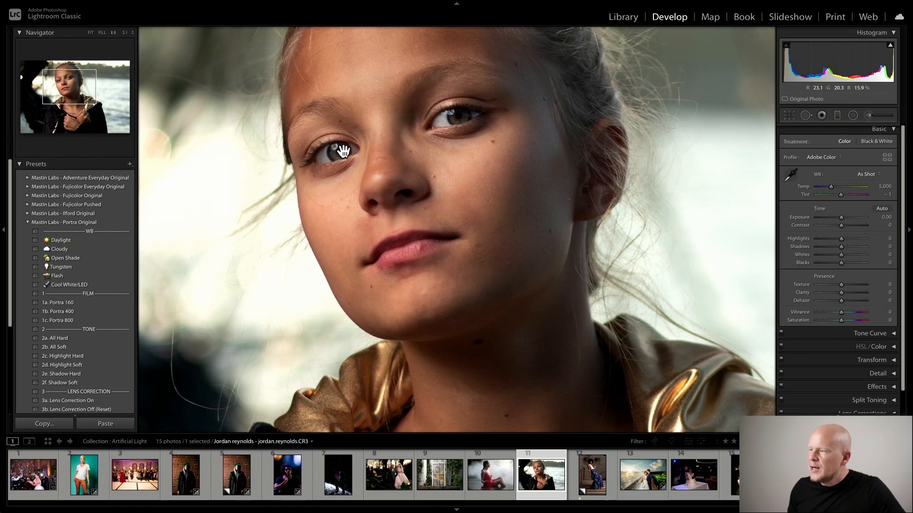
click(438, 158)
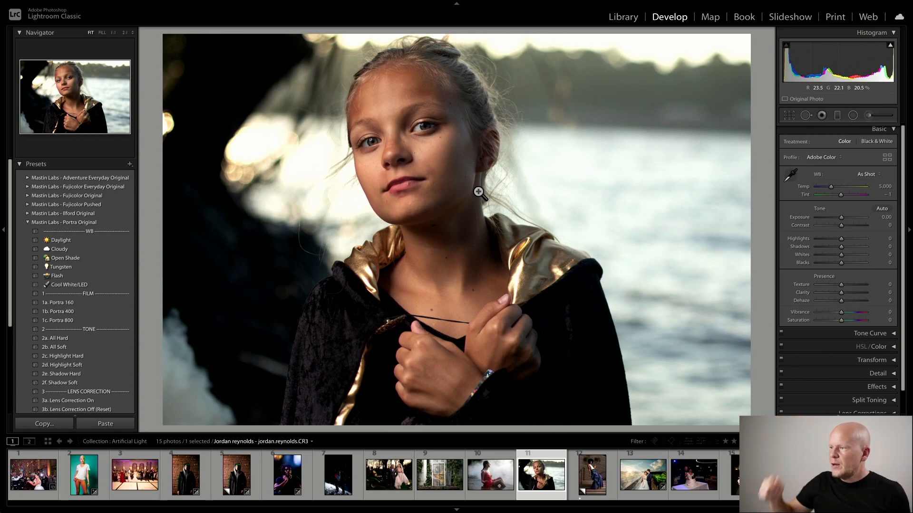
click(621, 16)
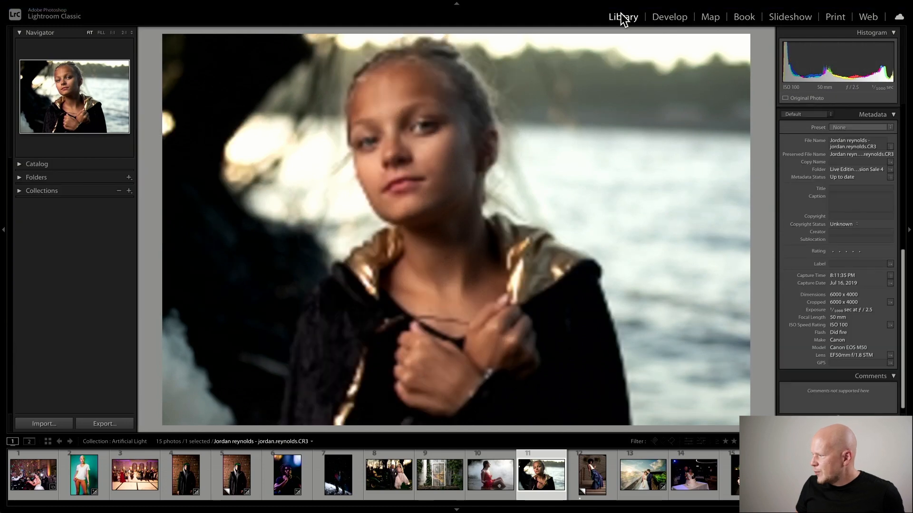
click(664, 18)
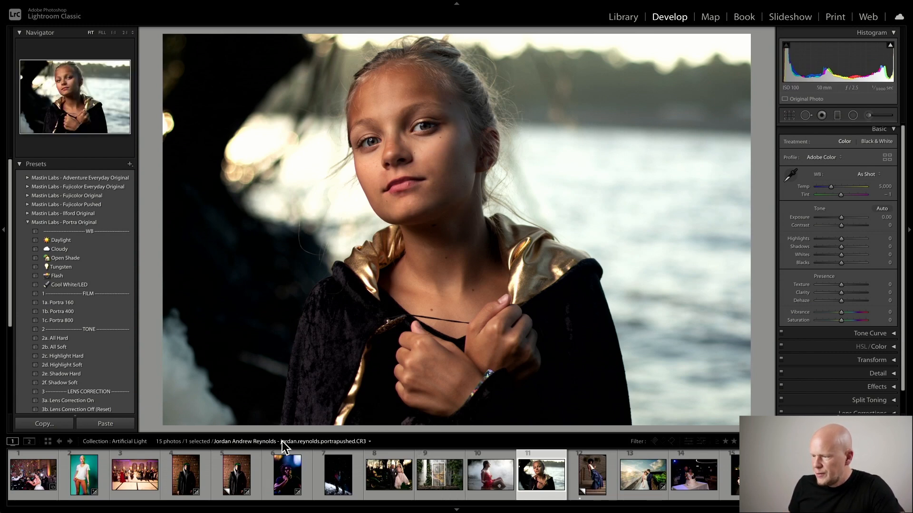
Switch back and forth between the sunset wedding photo and the girl's unedited portrait to compare their lighting.
click(641, 476)
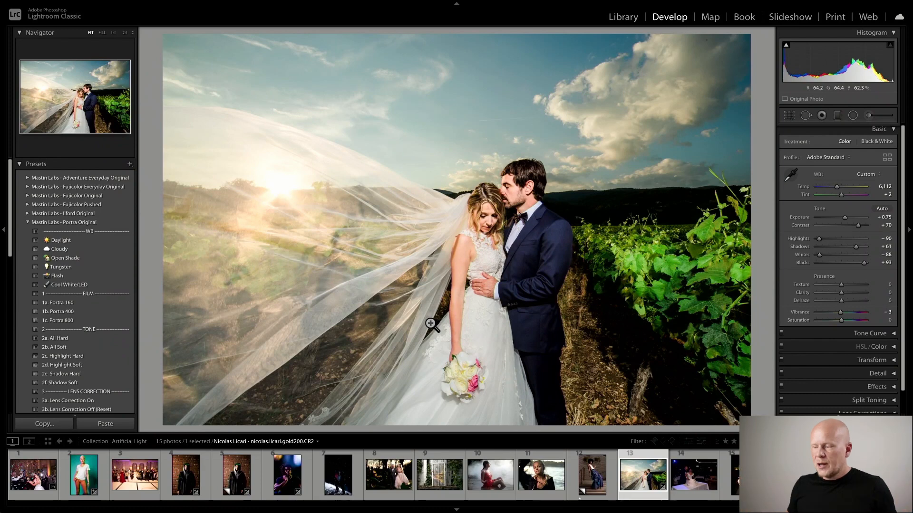
click(542, 473)
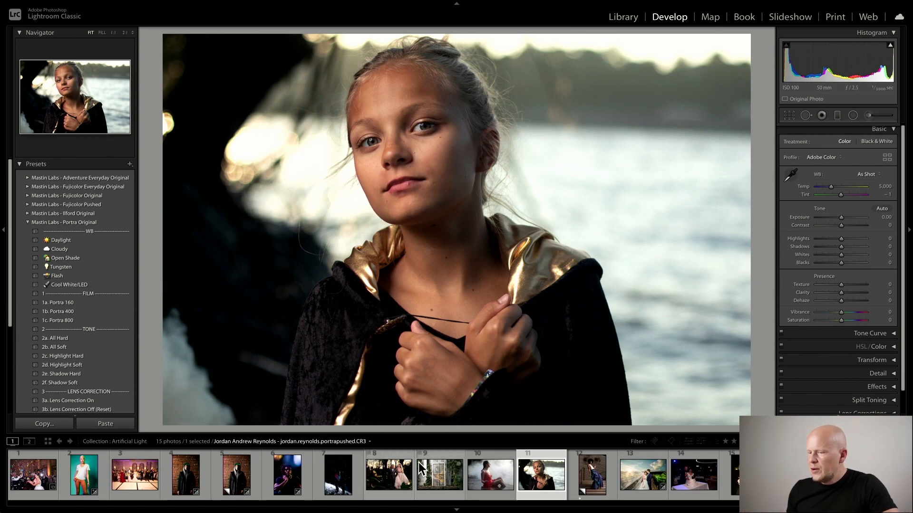
click(653, 481)
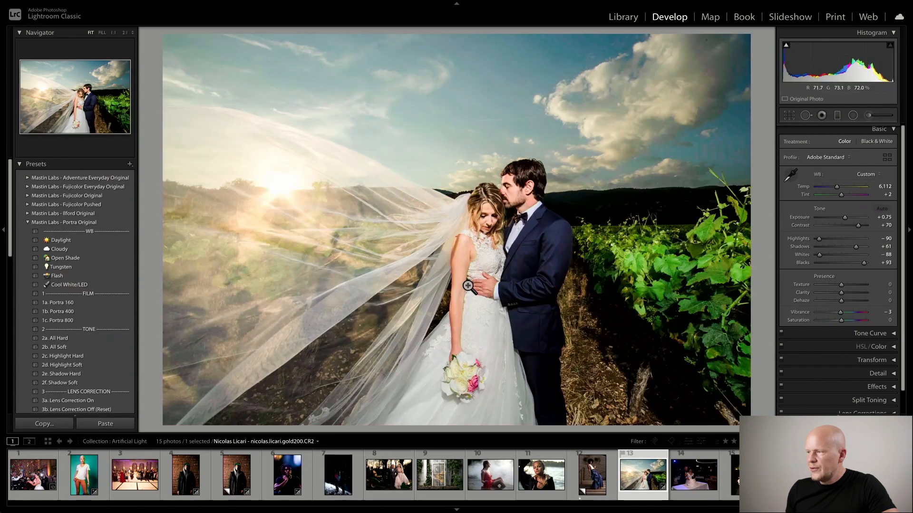
click(528, 484)
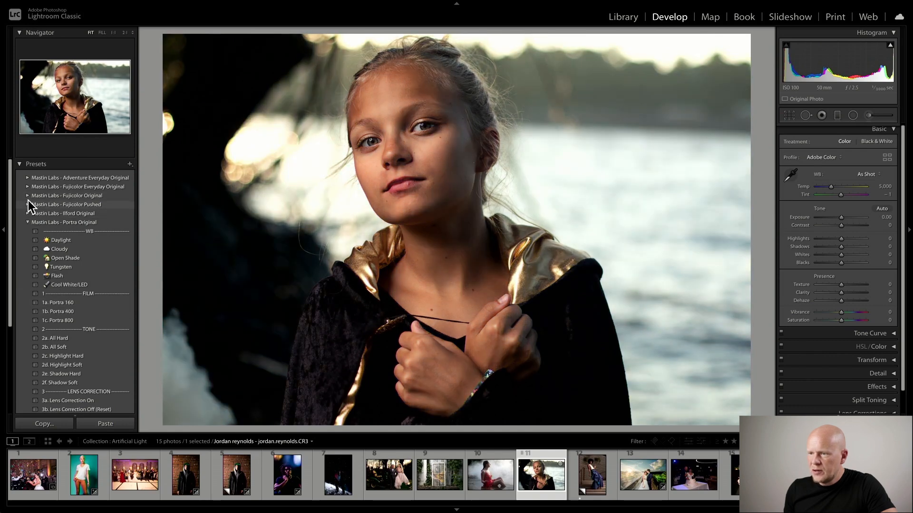
Apply the Pro 400H Neutral preset from Mastin Labs Fujicolor Original to the girl's portrait and set exposure to +0.50.
click(27, 196)
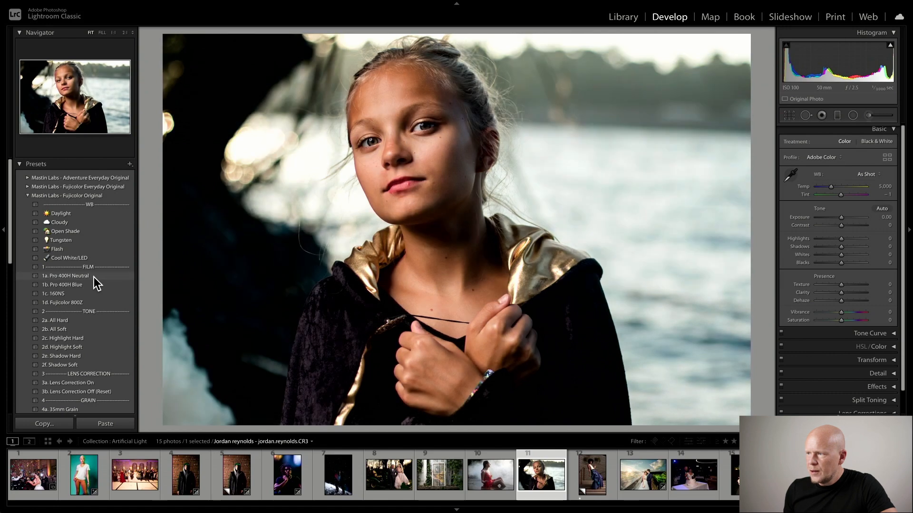
click(86, 276)
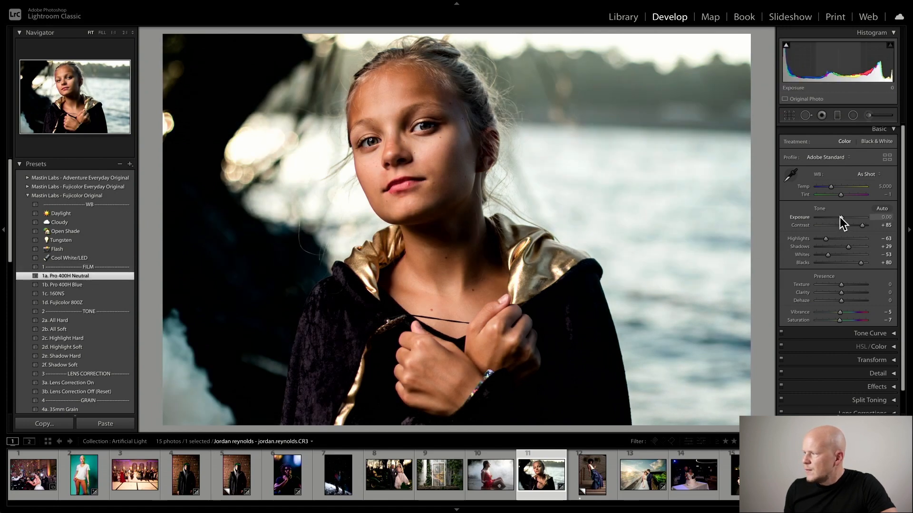
drag(840, 218, 842, 217)
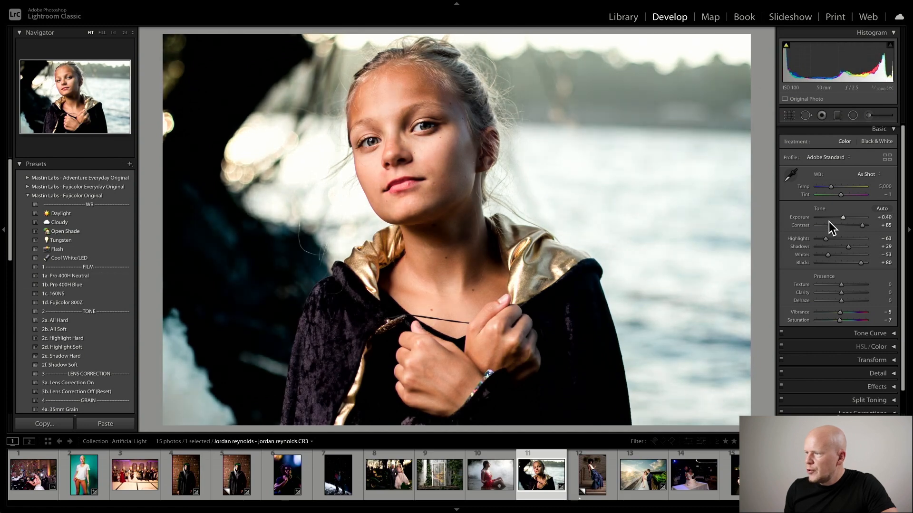
drag(845, 221, 844, 218)
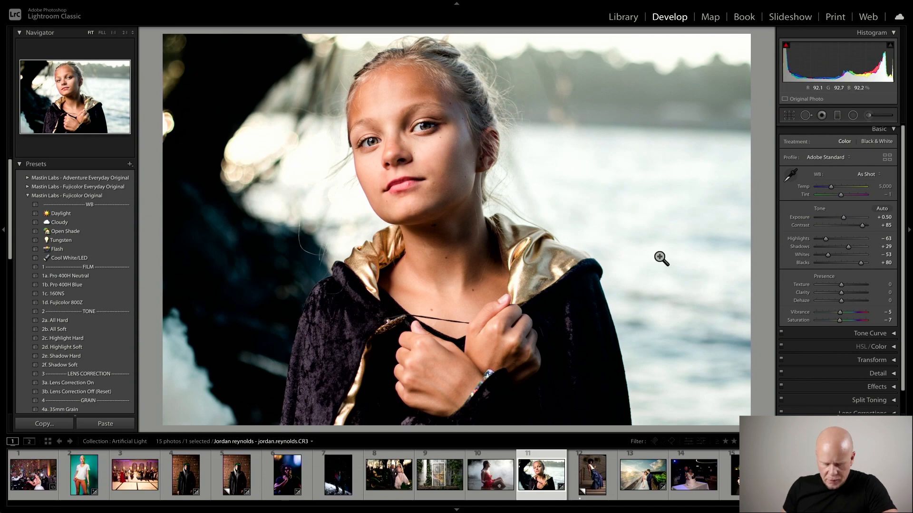
Warm the girl's portrait to a temperature of 5,181, comparing before and after on either side of the change.
key(y)
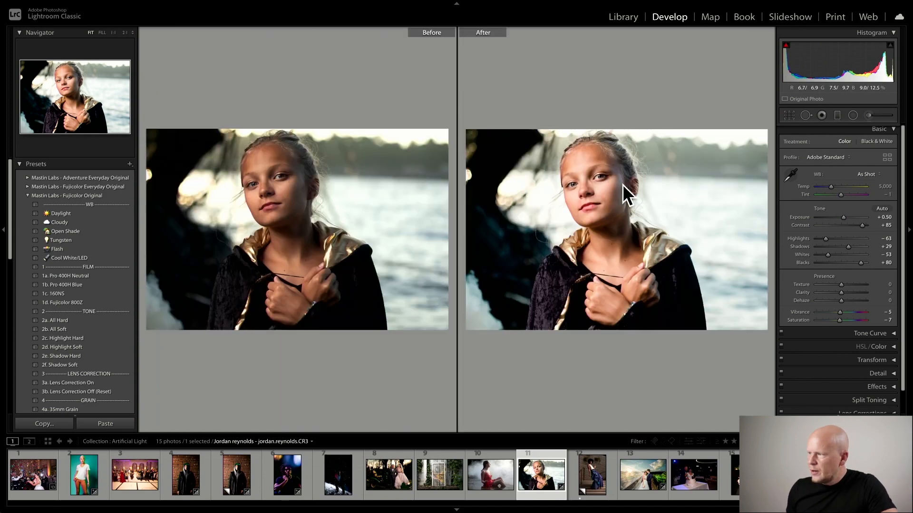
key(y)
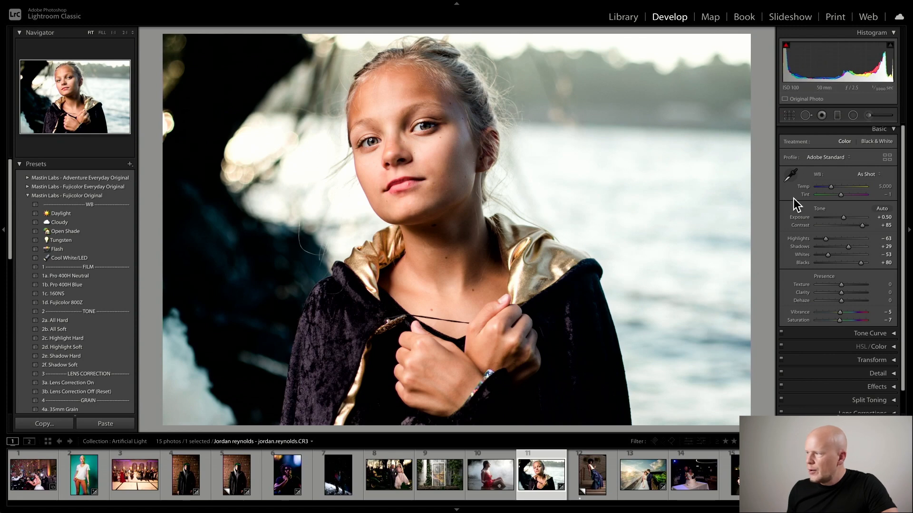
click(832, 187)
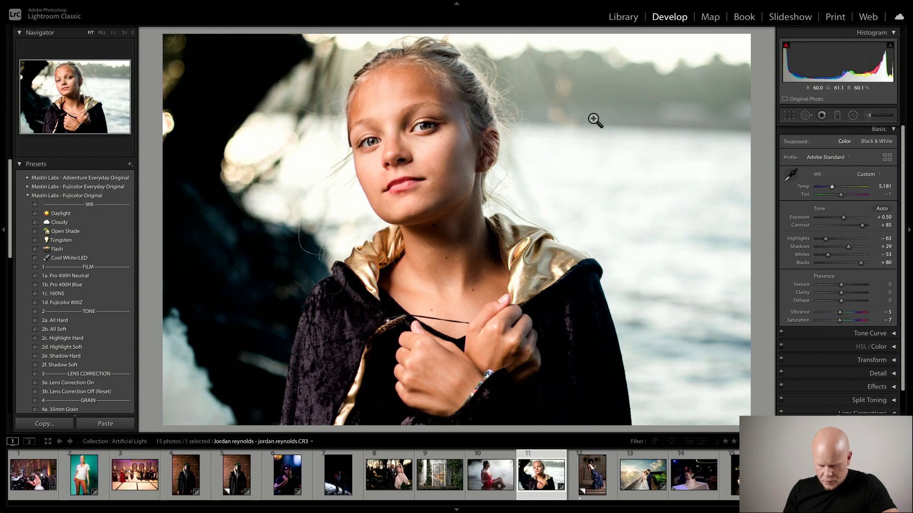
key(y)
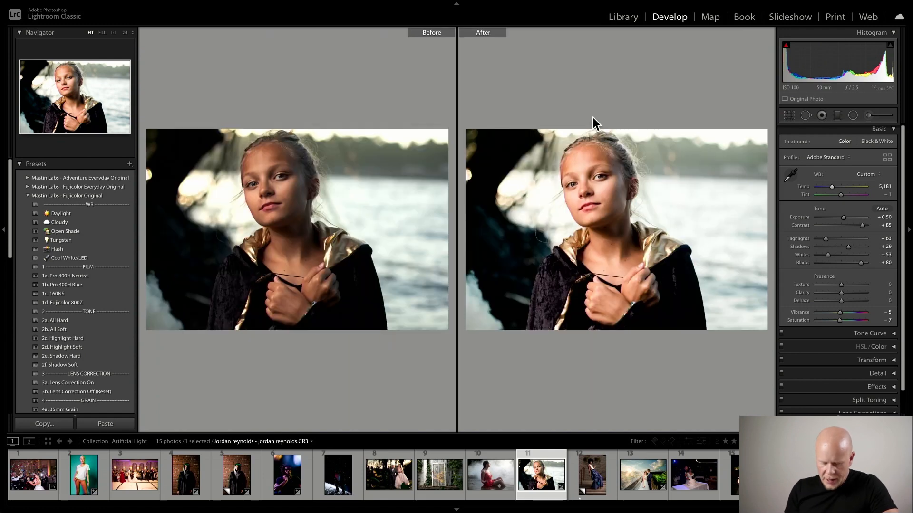
key(y)
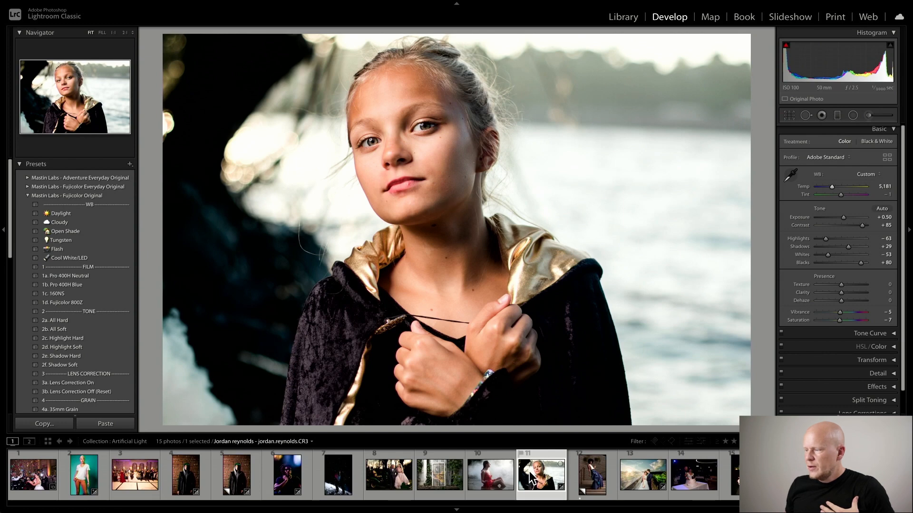
Review the edited brick-wall portrait, the sunset wedding photo and the girl's lakeside portrait in turn.
click(187, 476)
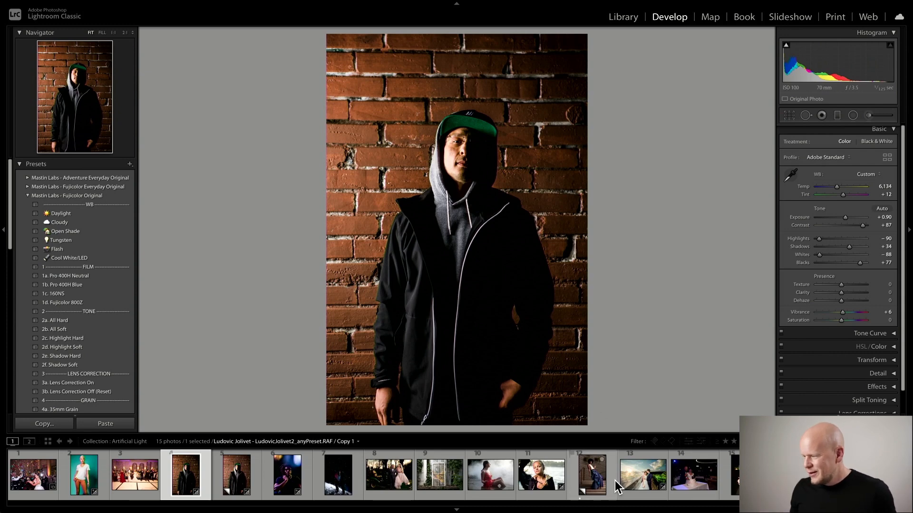
click(643, 474)
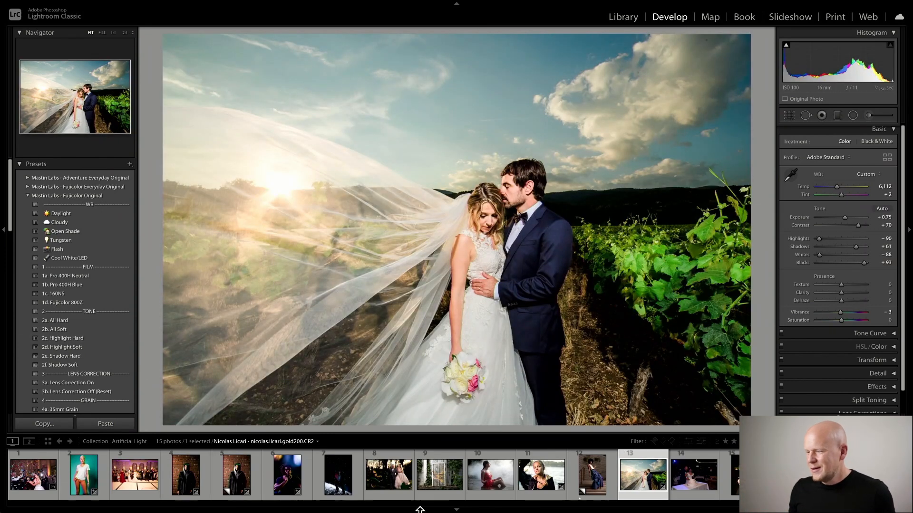
click(539, 475)
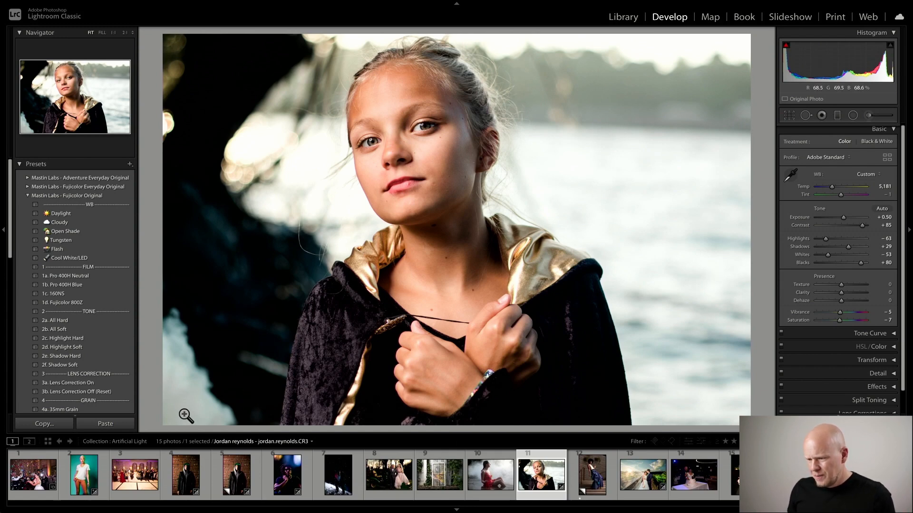
Open the ballroom photo of the wedding guests dancing, check its metadata in the Library, and return it to Develop.
click(132, 476)
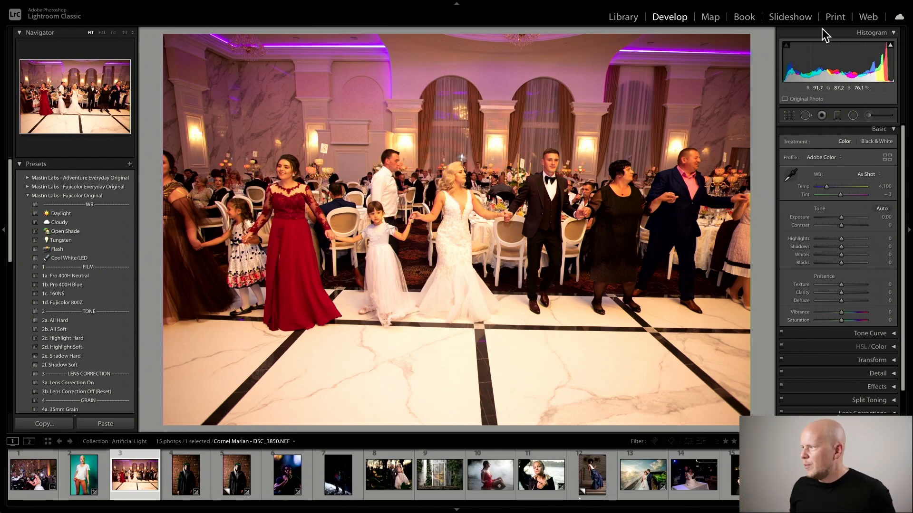
click(630, 18)
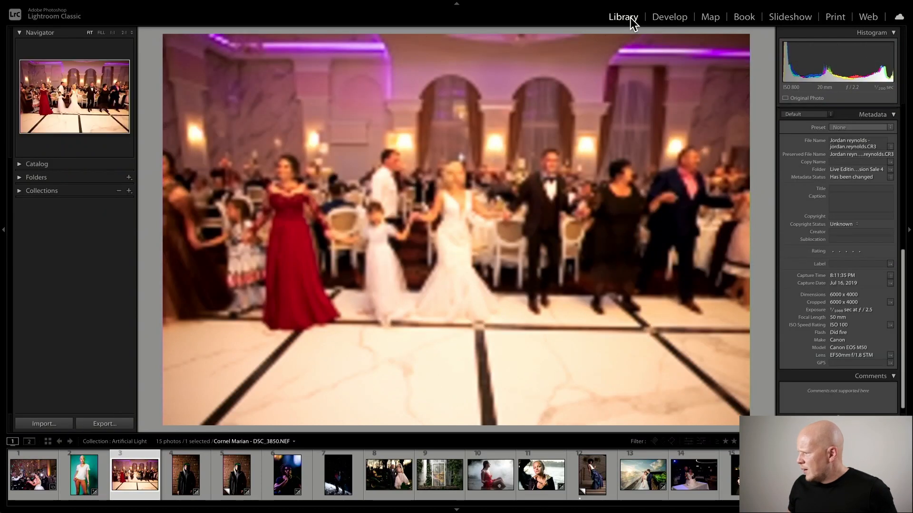
click(672, 18)
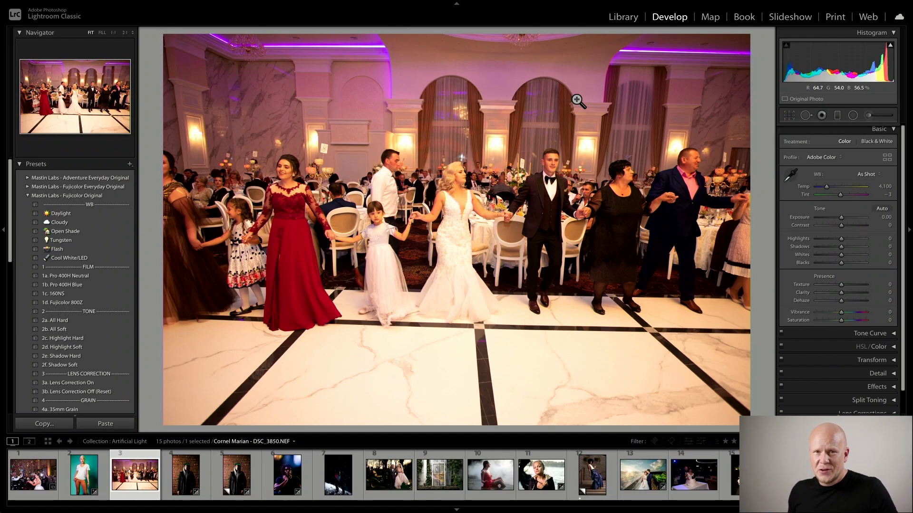
Examine the ballroom photo up close, from the ceiling lights and wall lamps to the dancers, and return to the full view.
drag(330, 47, 349, 102)
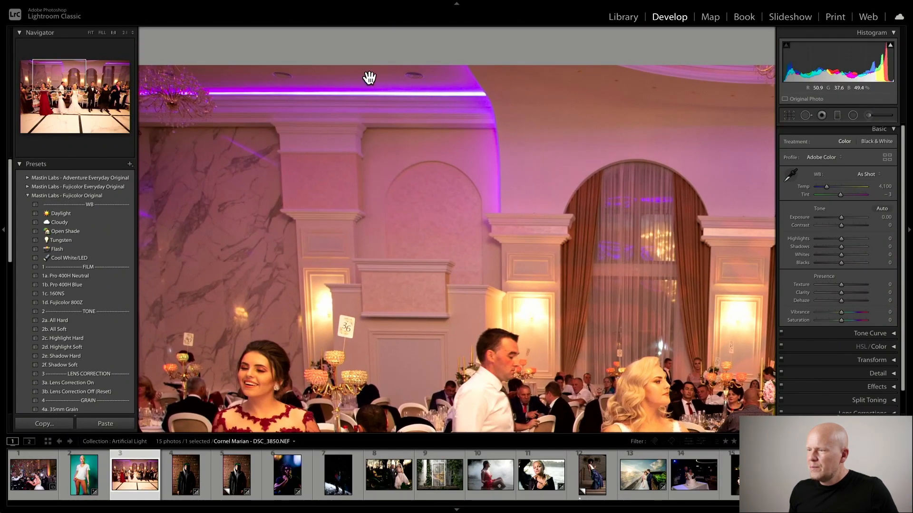
drag(540, 259, 540, 169)
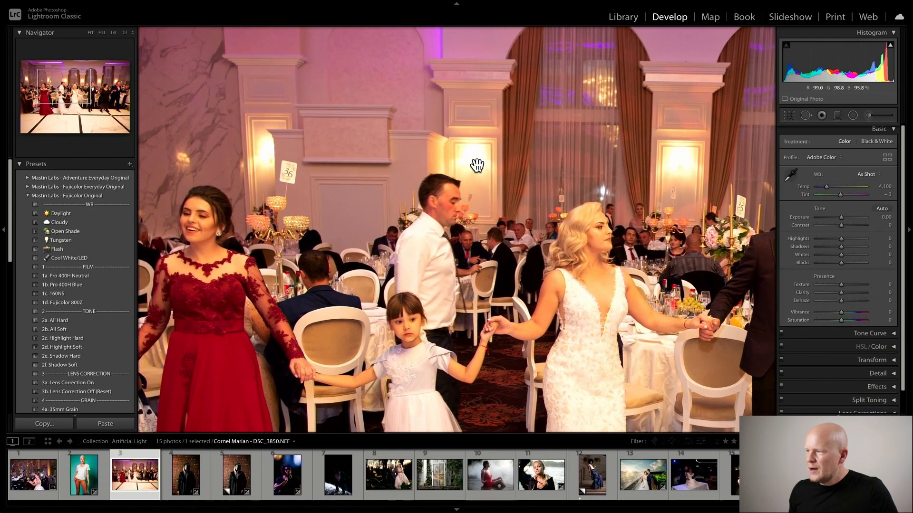
drag(322, 158, 546, 240)
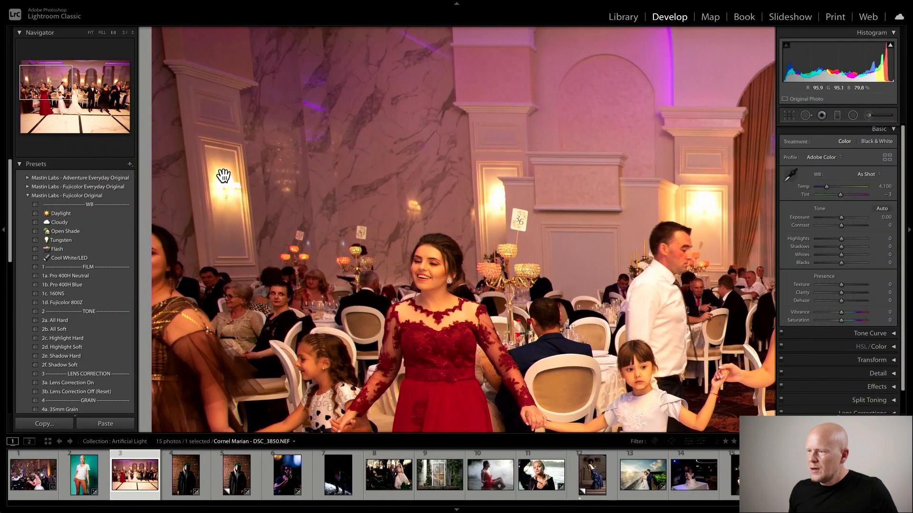
drag(379, 266, 395, 210)
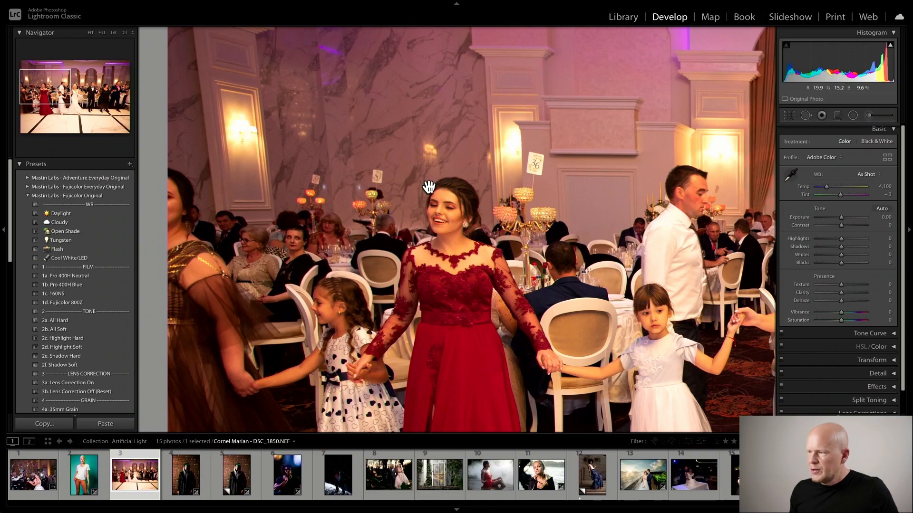
drag(651, 268, 322, 206)
drag(541, 117, 368, 130)
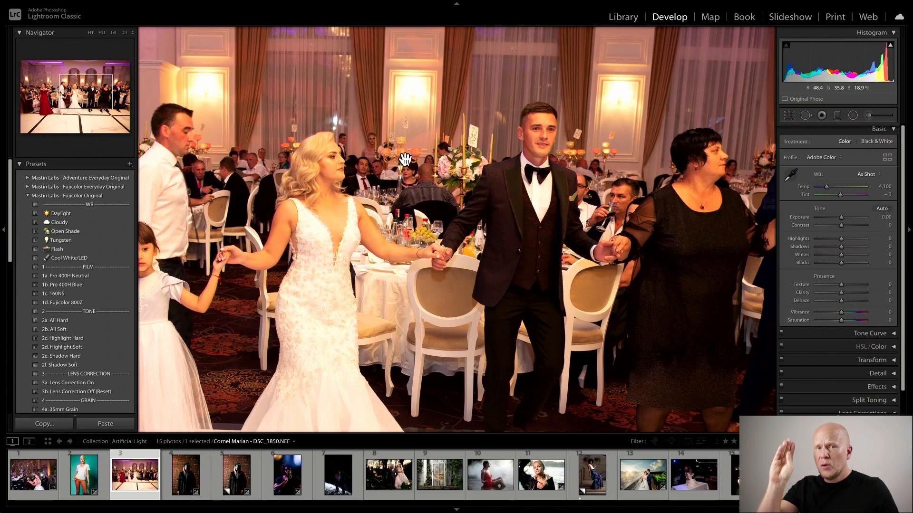
click(352, 218)
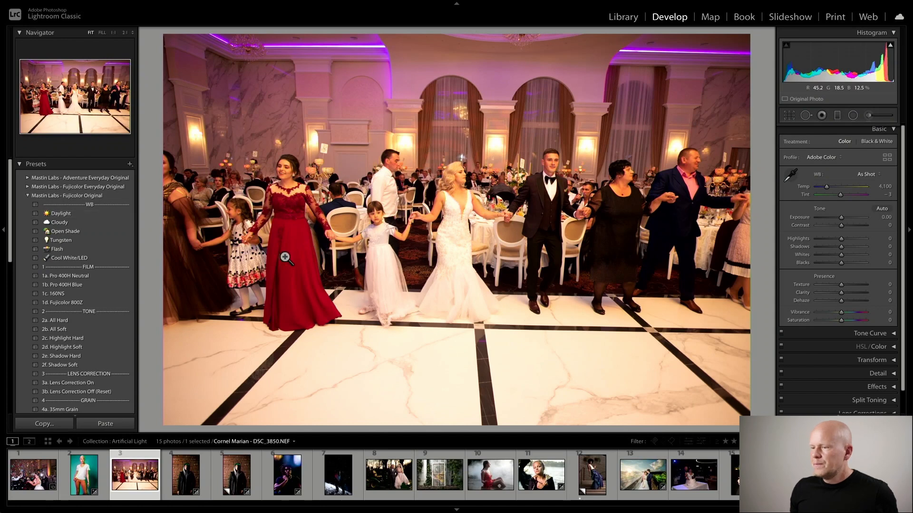
Straighten the ballroom photo's perspective with Auto Upright and constrain the crop.
scroll(835, 264, down, 1)
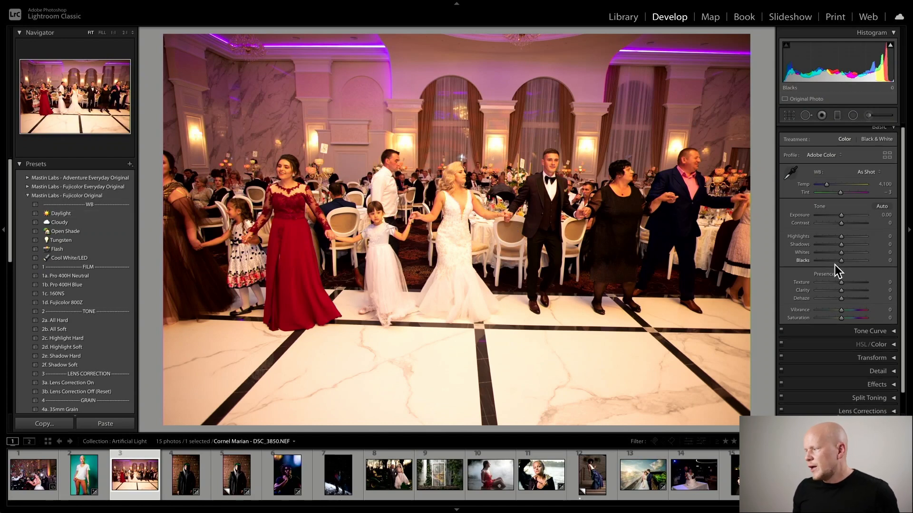
scroll(877, 392, down, 1)
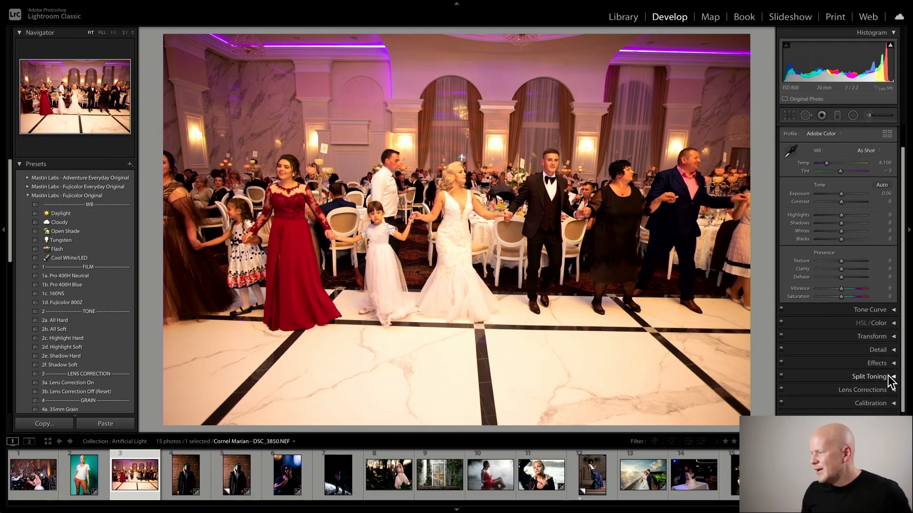
click(893, 391)
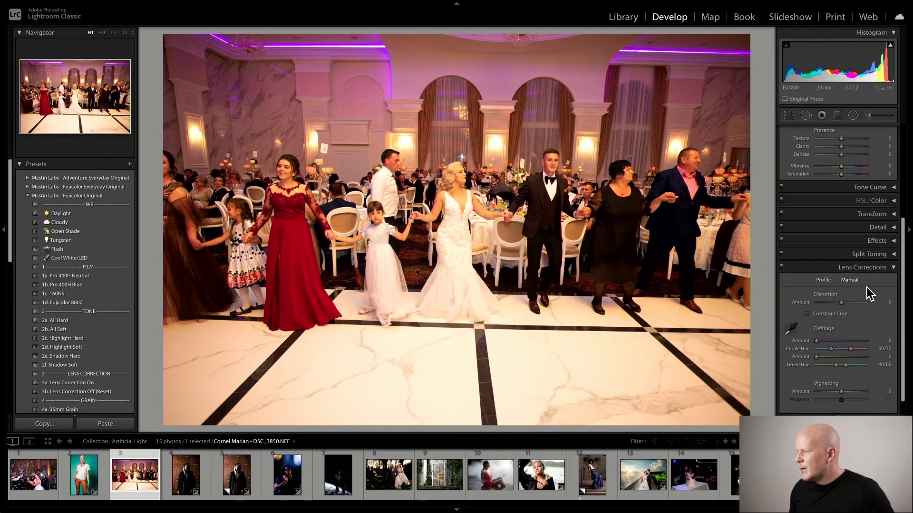
click(893, 269)
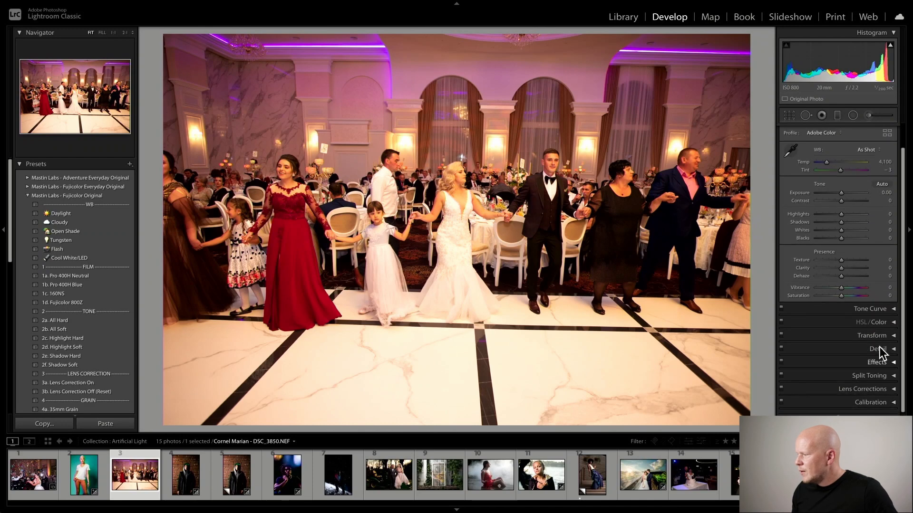
click(892, 337)
click(837, 279)
click(806, 374)
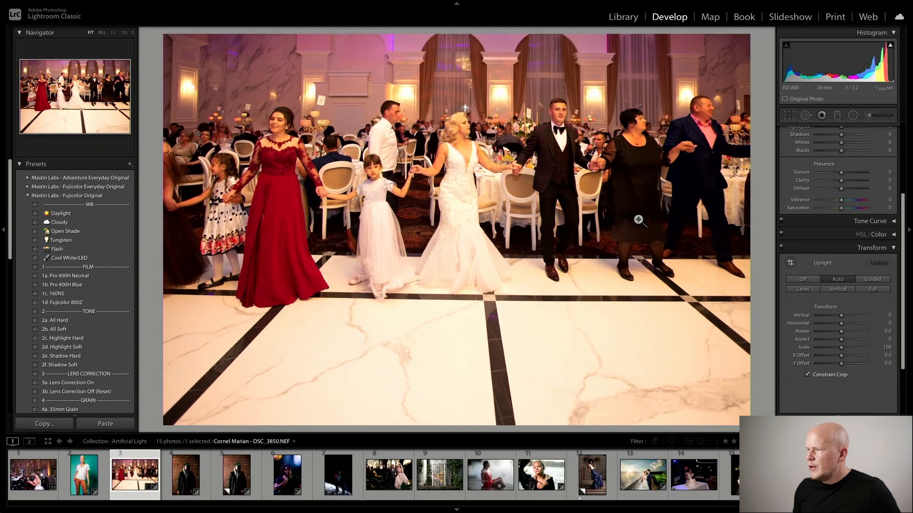
Crop the ballroom photo tighter at its original aspect ratio, trimming the foreground floor and keeping the ceiling lights in frame.
key(r)
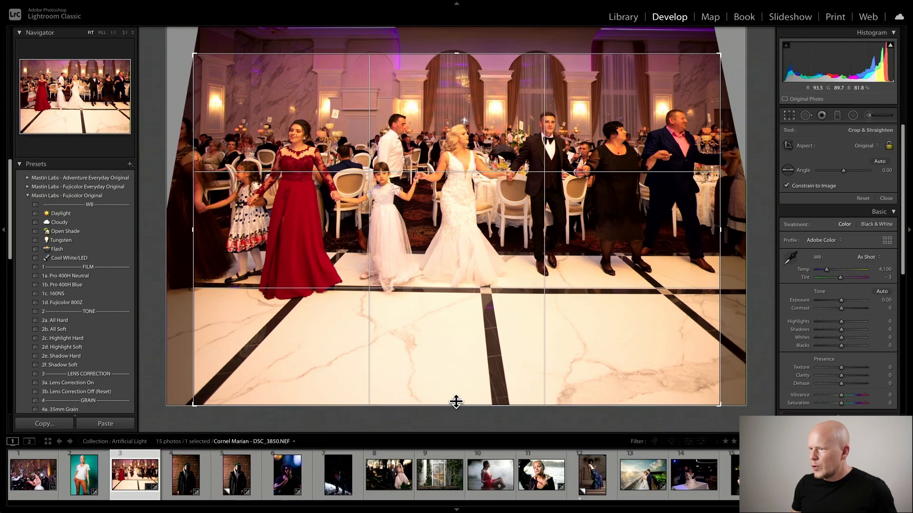
drag(458, 403, 459, 394)
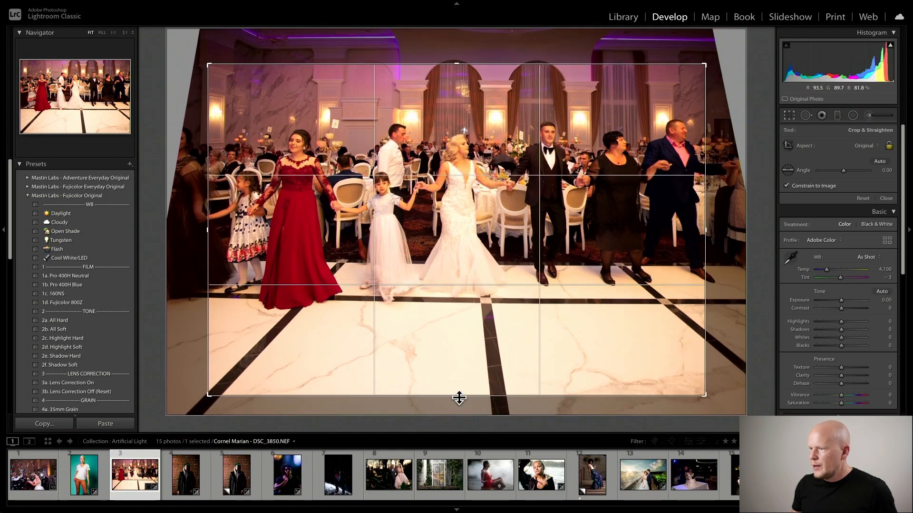
drag(471, 292, 466, 345)
drag(454, 403, 456, 399)
drag(514, 303, 509, 319)
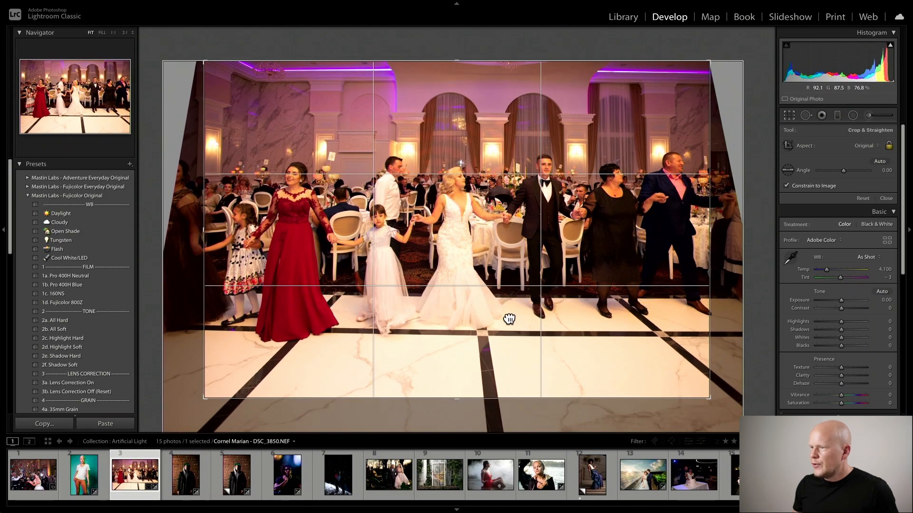
key(Return)
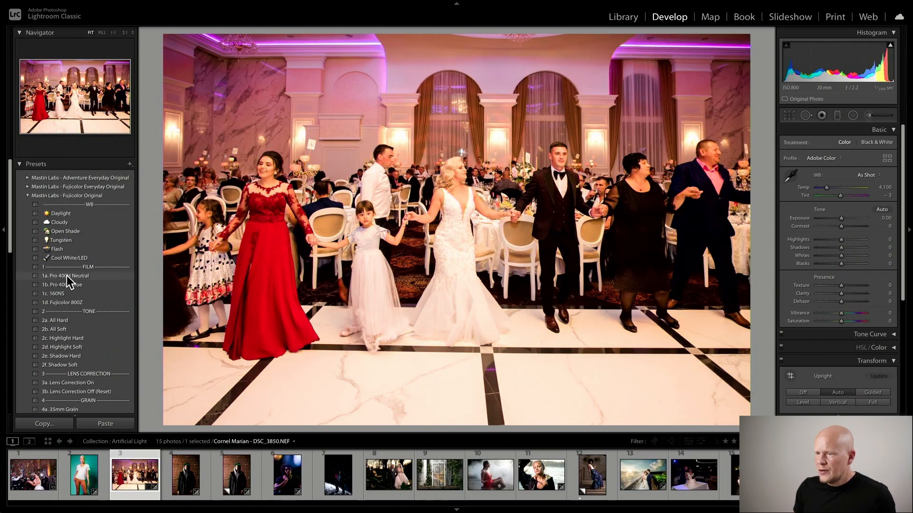
Apply the Pro 400H Neutral preset from Mastin Labs Fujicolor Original to the ballroom photo and reset exposure to 0.00 after a trial adjustment.
click(75, 276)
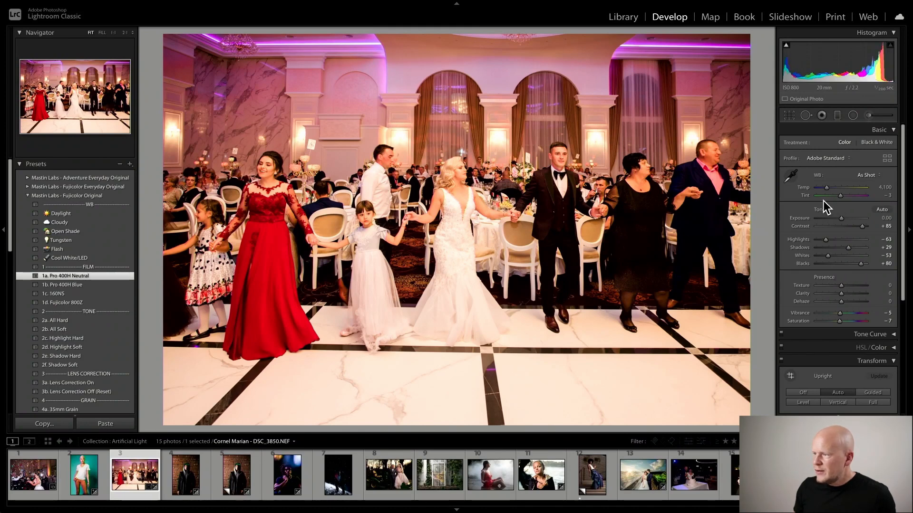
drag(841, 218, 839, 219)
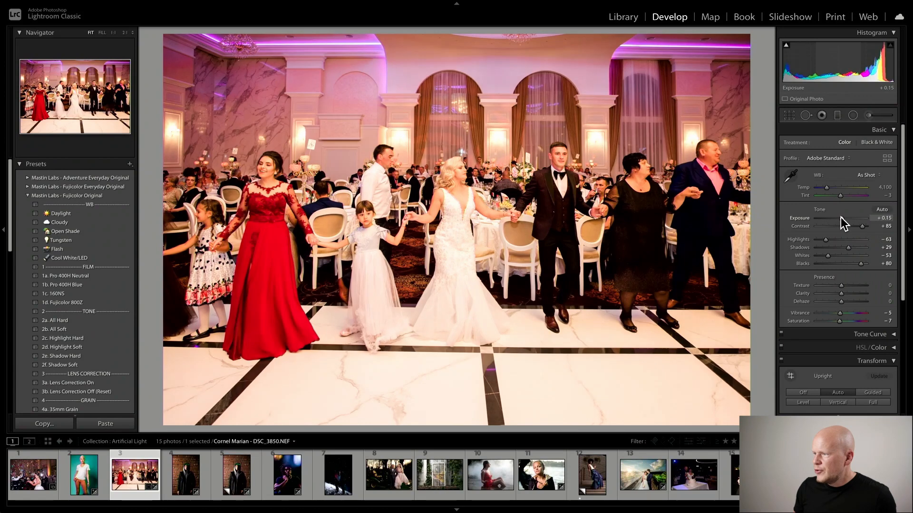
double_click(839, 218)
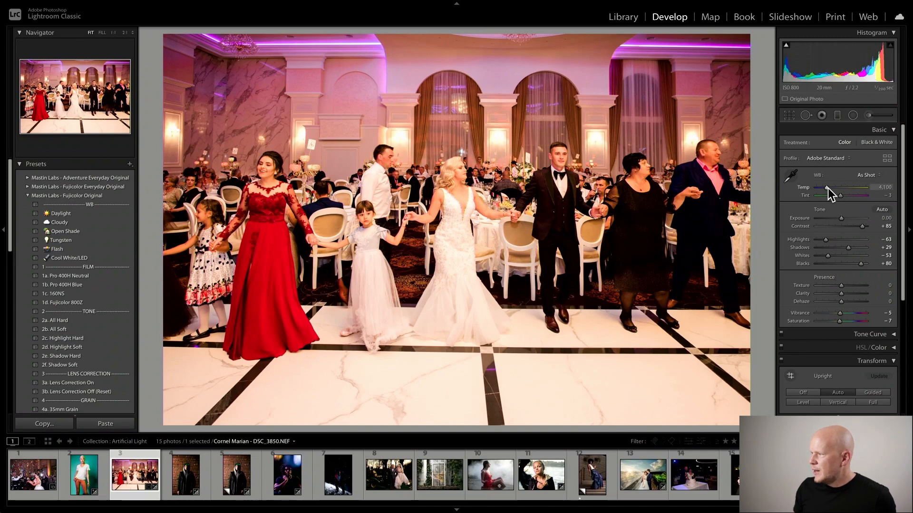
Set the ballroom photo's temperature to 3,886 and tint to -11, checking the bride up close and comparing before and after.
drag(827, 188, 823, 187)
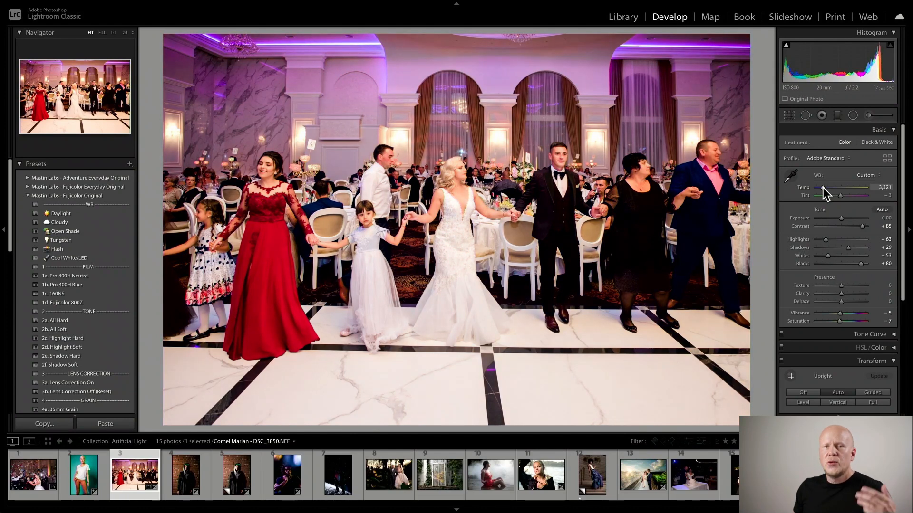
drag(823, 188, 826, 187)
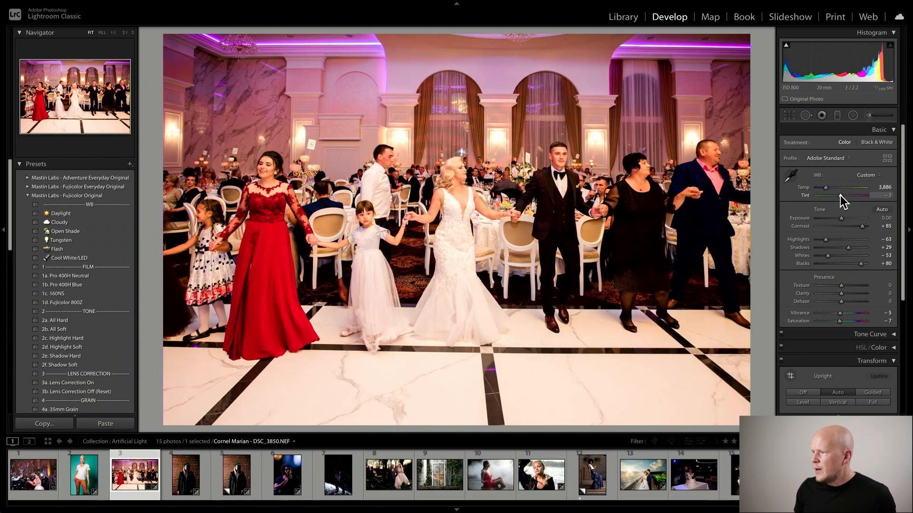
click(459, 190)
drag(469, 181, 456, 200)
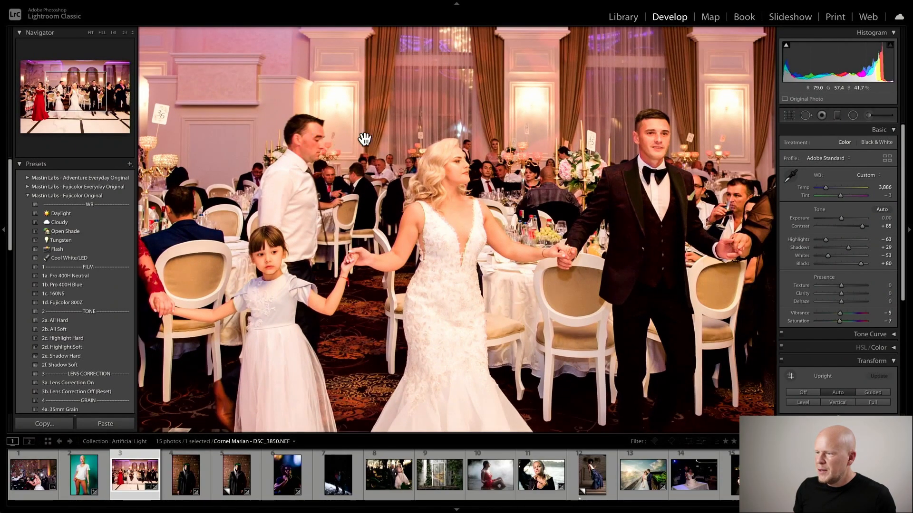
click(453, 232)
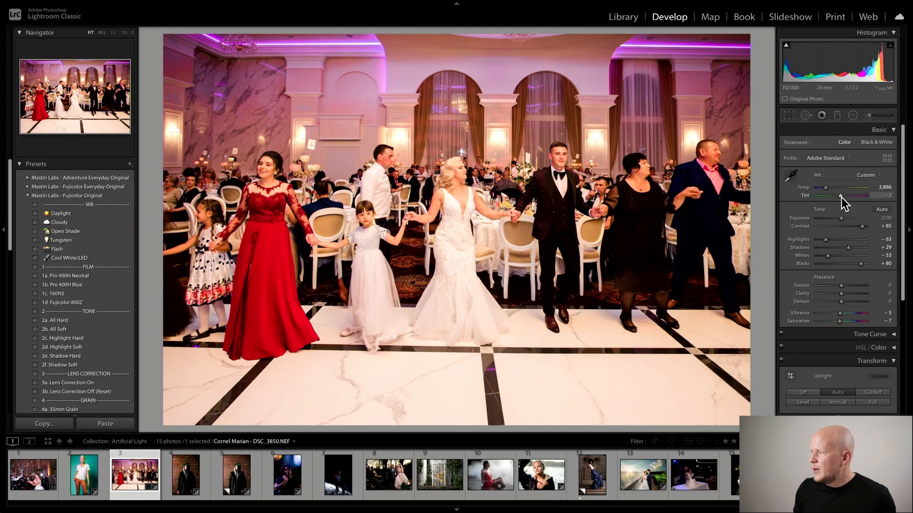
drag(840, 196, 840, 198)
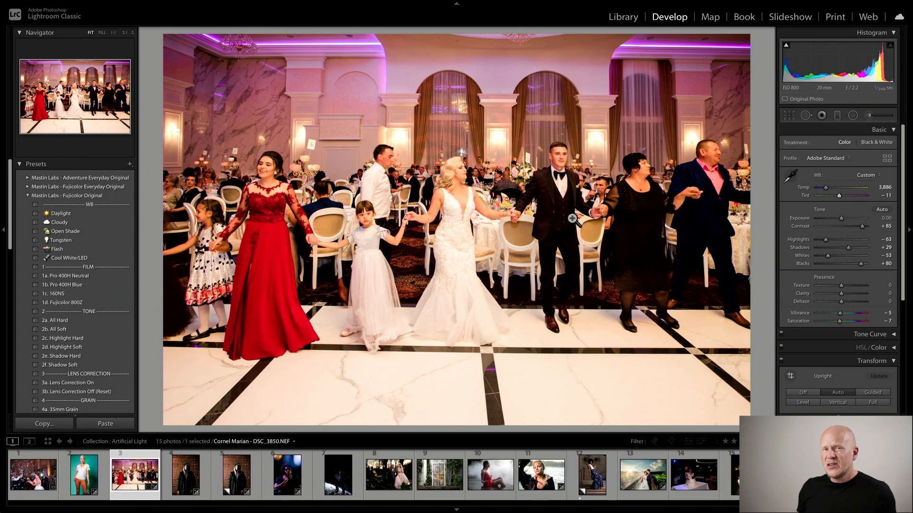
key(y)
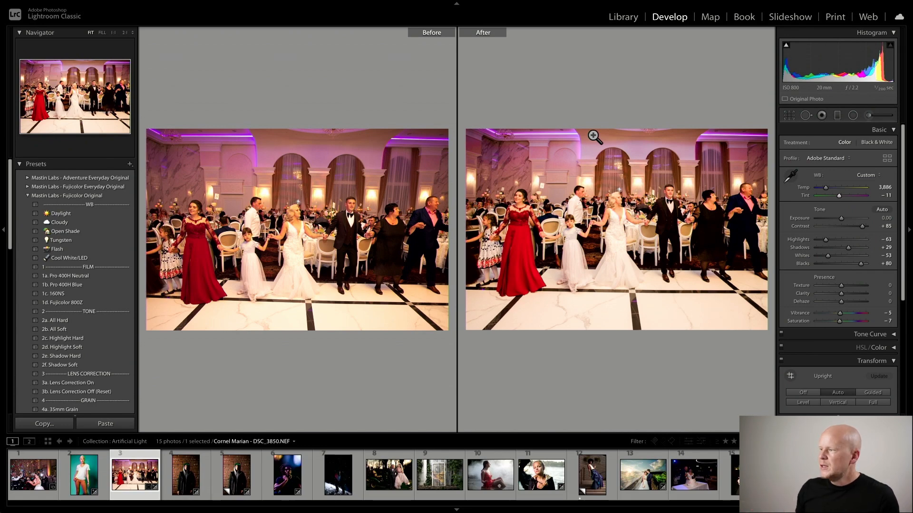
key(y)
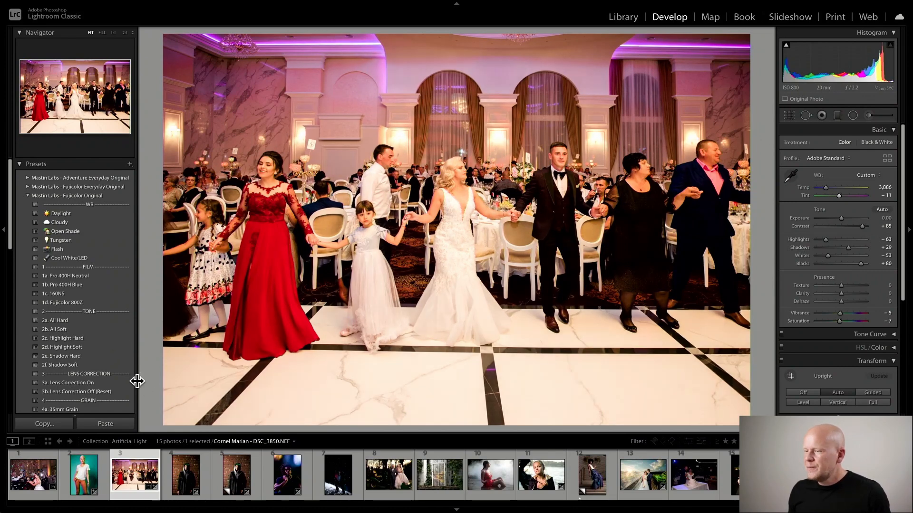
Apply the Lens Correction On preset, set exposure to -0.15, and review the ballroom photo before and after and in the Library.
click(106, 383)
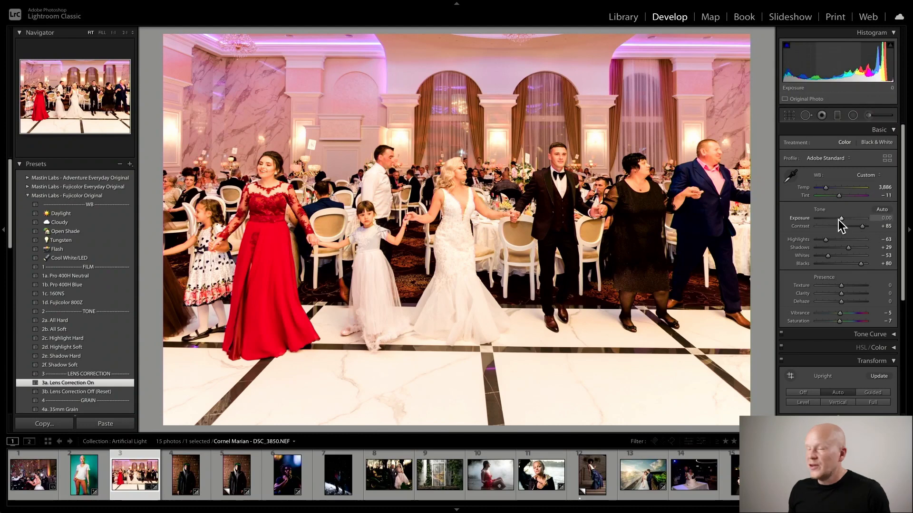
drag(840, 219, 840, 218)
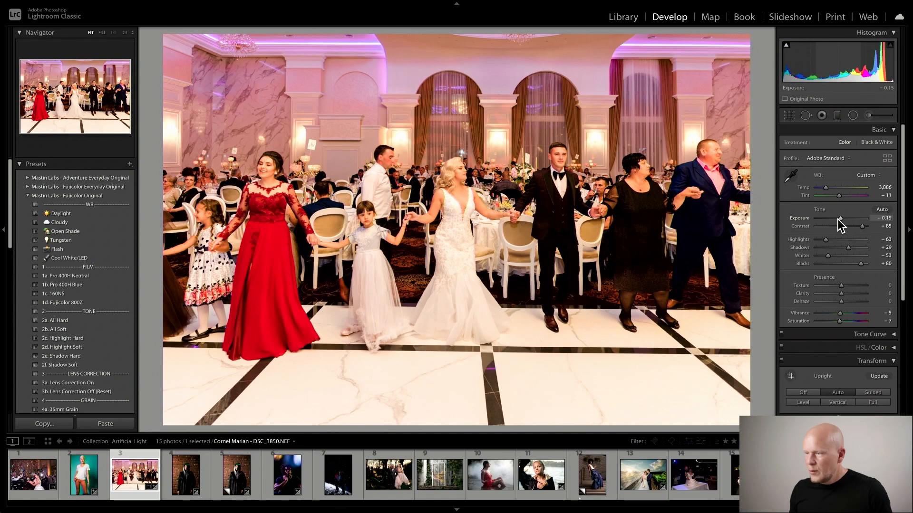
key(y)
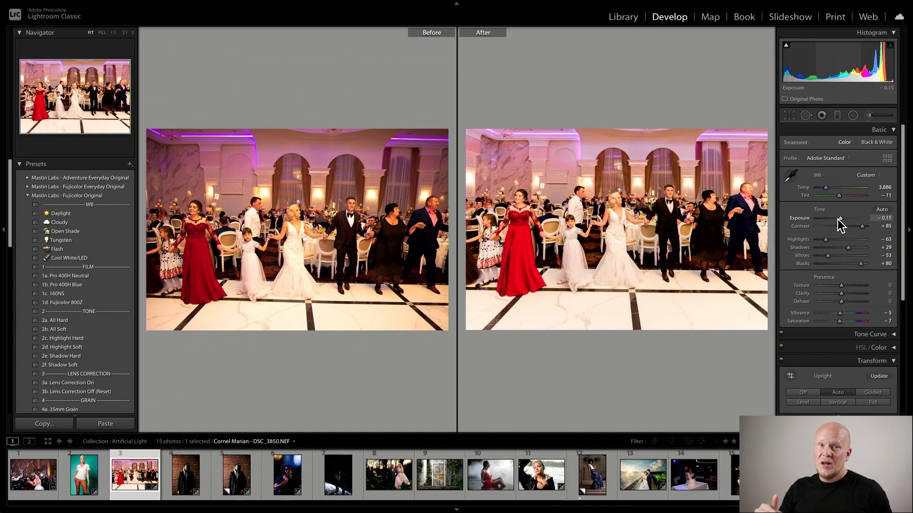
click(629, 18)
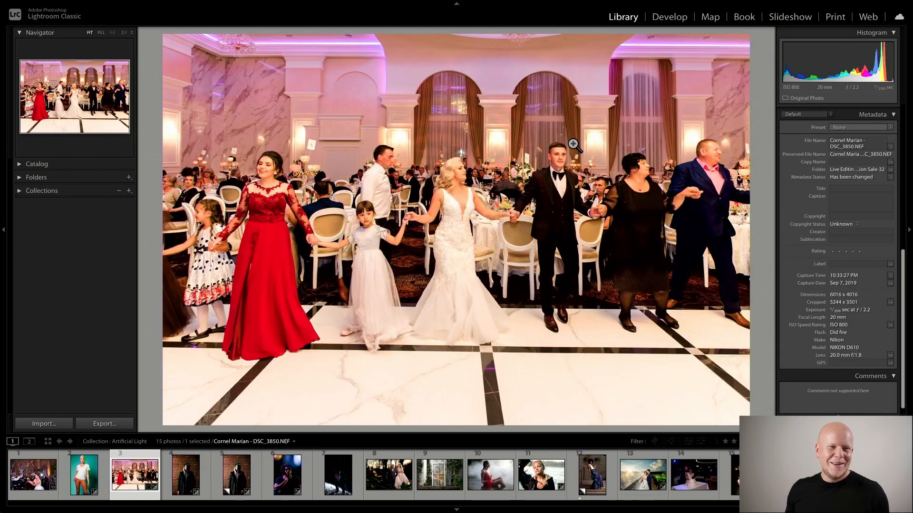